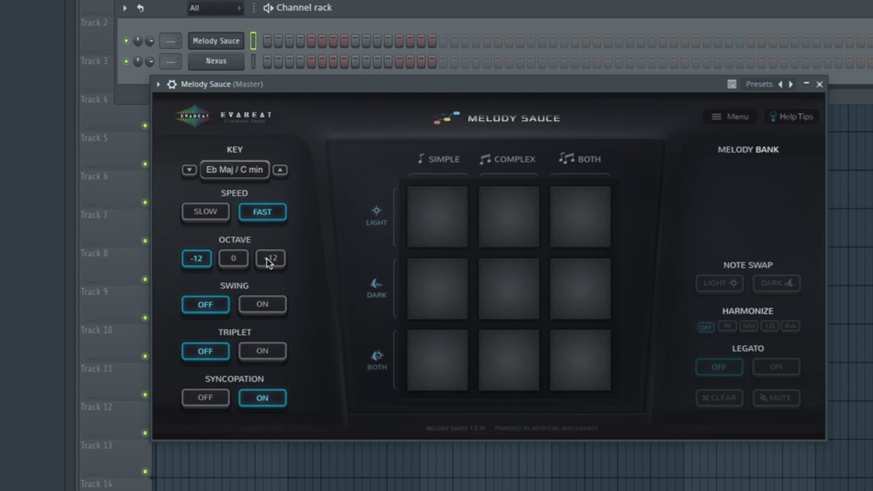
Step: Try Melody Sauce's +12 octave option and set the project tempo to 90 BPM
{"action": "left_click", "coordinate": [273, 260]}
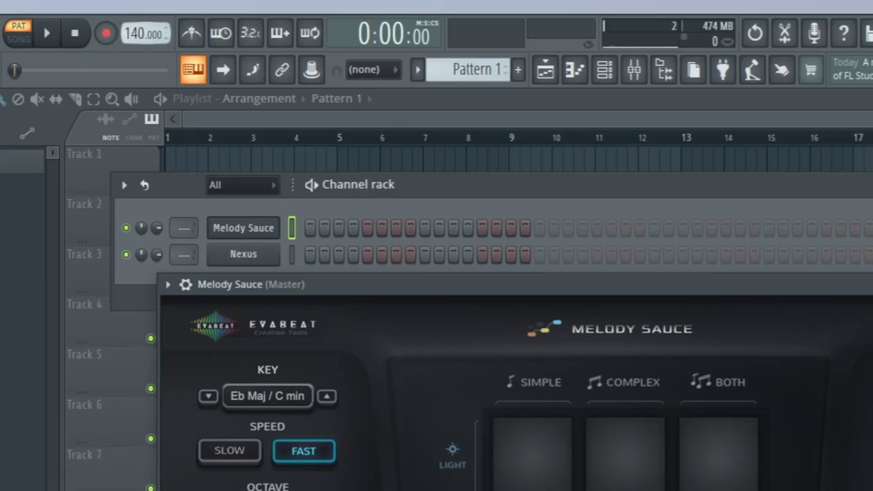
{"action": "left_click_drag", "start_coordinate": [140, 33], "coordinate": [139, 54]}
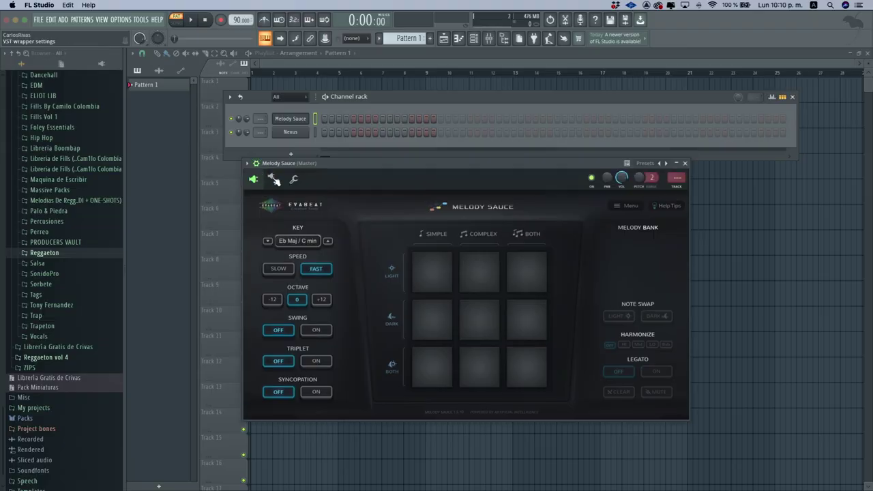
Step: Check the MIDI port settings of the Melody Sauce and Nexus plugins, and return to the Melody Sauce interface
{"action": "left_click", "coordinate": [273, 178]}
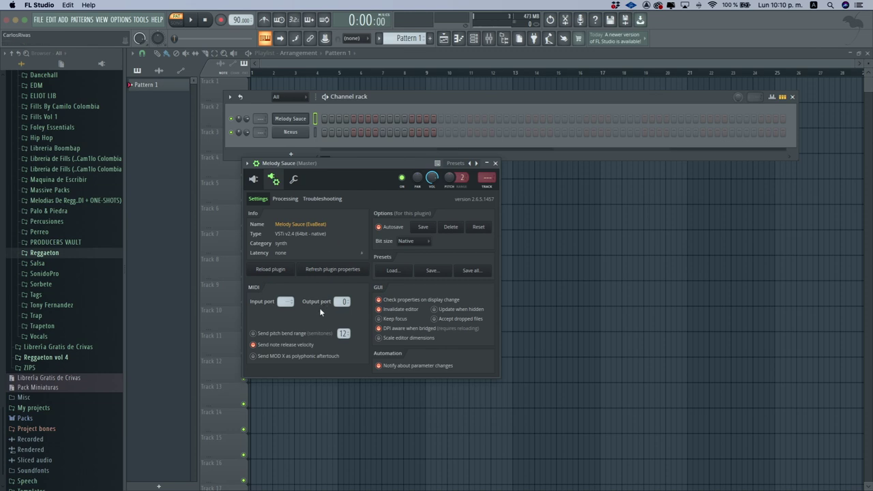
{"action": "left_click", "coordinate": [300, 133]}
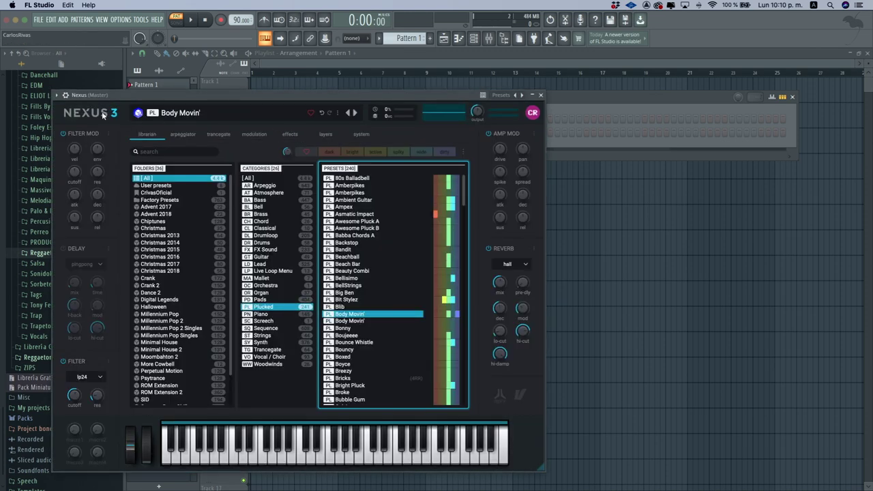
{"action": "left_click", "coordinate": [64, 95]}
{"action": "left_click_drag", "start_coordinate": [154, 103], "coordinate": [413, 131]}
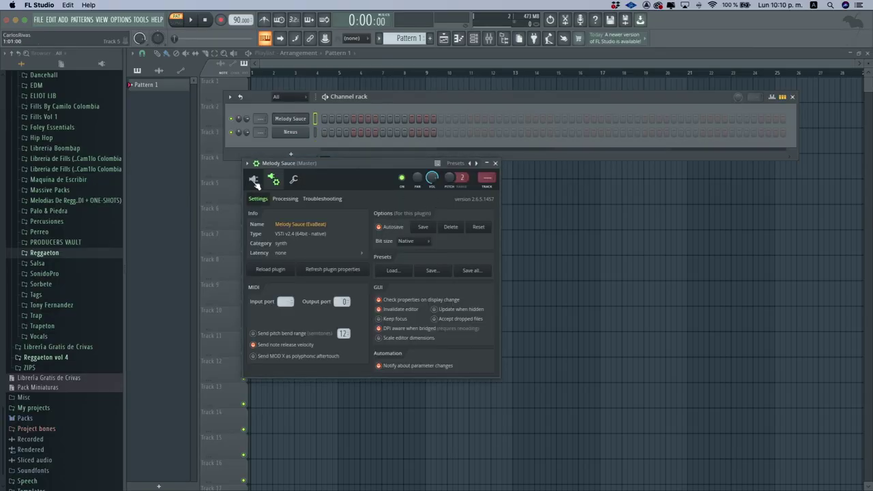
{"action": "left_click", "coordinate": [257, 181]}
{"action": "left_click_drag", "start_coordinate": [341, 164], "coordinate": [324, 129]}
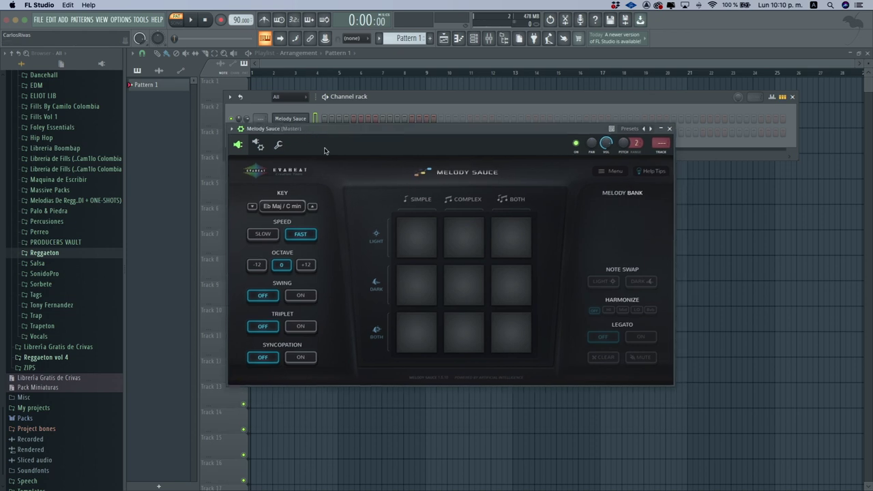
Step: Generate a simple dark melody in Melody Sauce and place it on the Nexus channel
{"action": "left_click", "coordinate": [418, 285]}
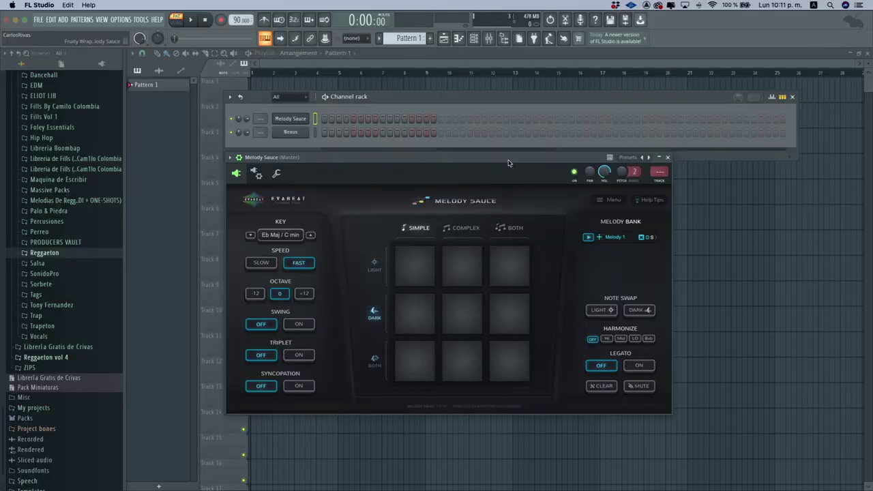
{"action": "key", "text": "space"}
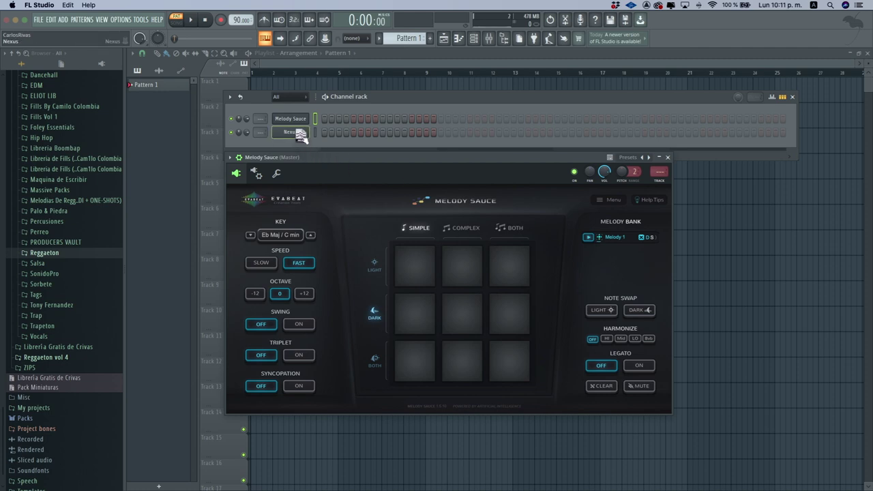
{"action": "key", "text": "space"}
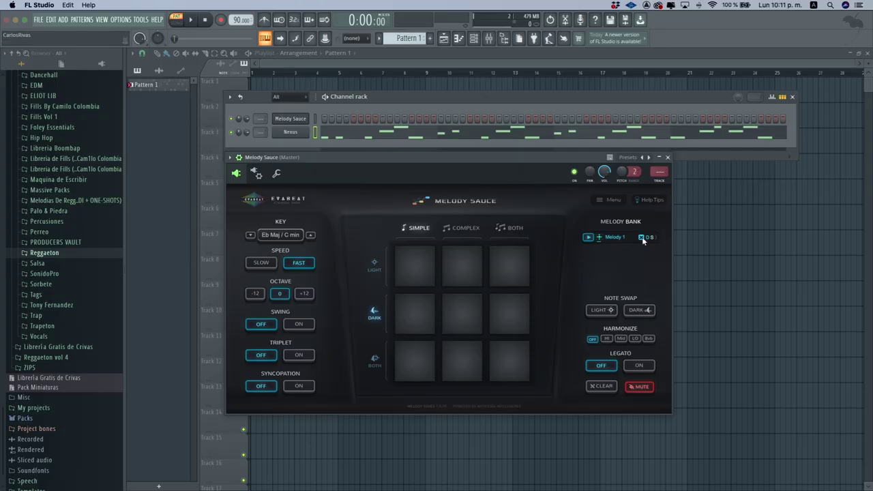
Step: Discard the simple dark melody from the melody bank and undo its placement on the Nexus channel
{"action": "left_click", "coordinate": [641, 238]}
{"action": "right_click", "coordinate": [293, 133]}
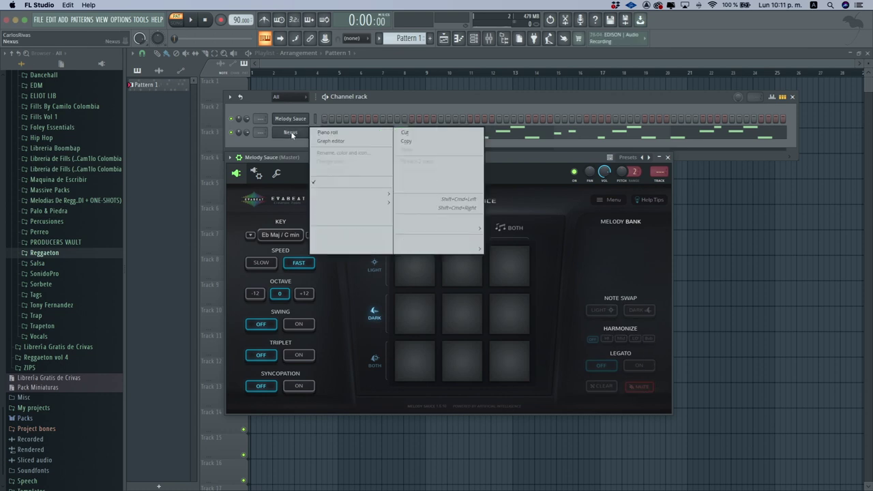
{"action": "left_click", "coordinate": [347, 219]}
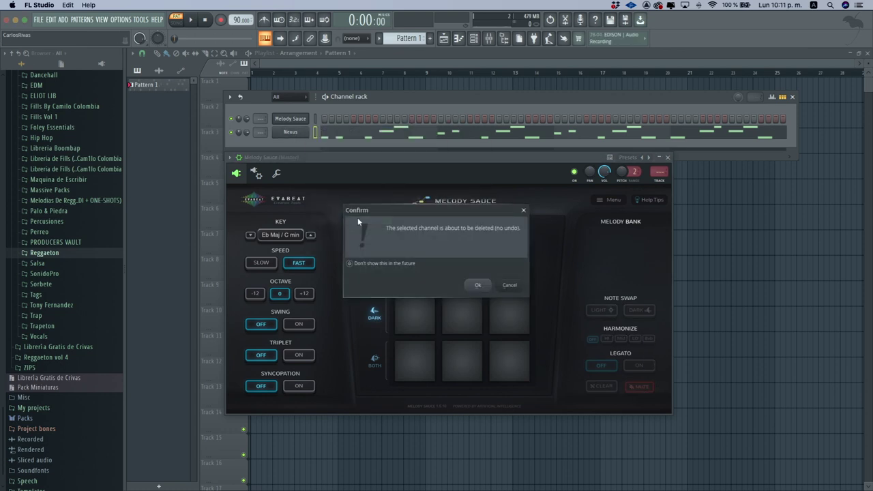
{"action": "left_click", "coordinate": [506, 286]}
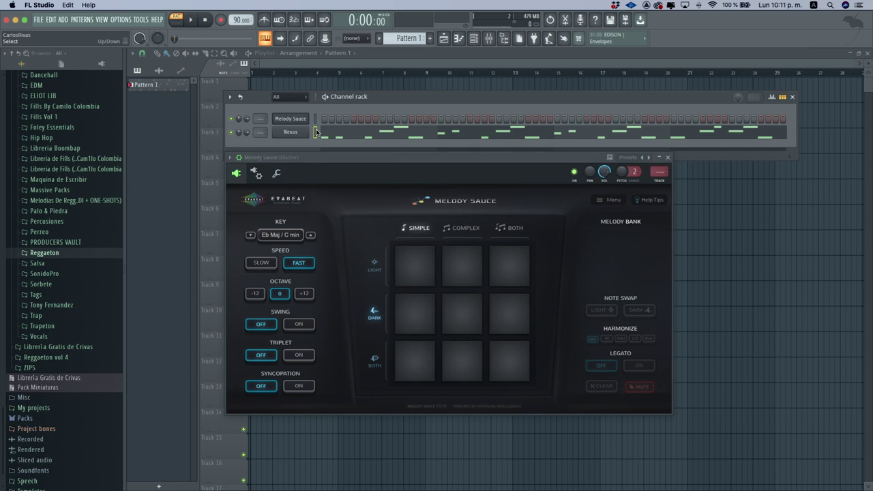
{"action": "key", "text": "ctrl+z"}
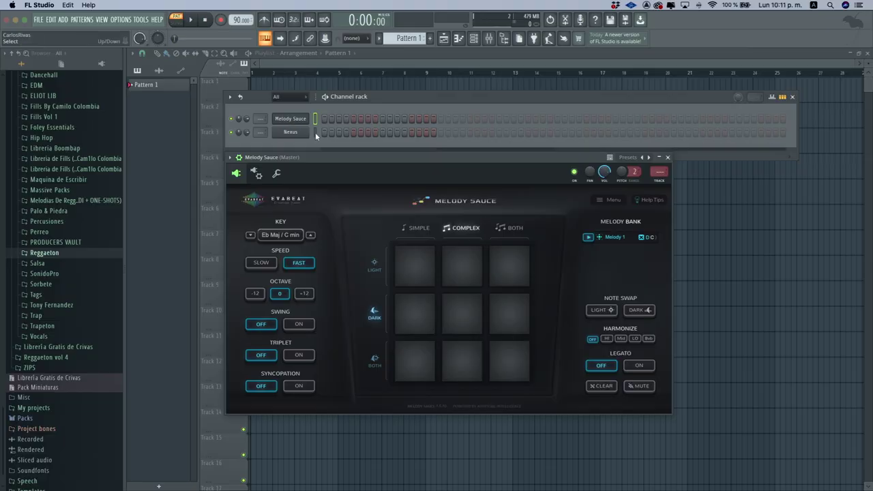
Step: Place the complex dark melody from Melody Sauce on the Nexus channel and close the generator window
{"action": "key", "text": "space"}
{"action": "left_click_drag", "start_coordinate": [292, 131], "coordinate": [293, 131]}
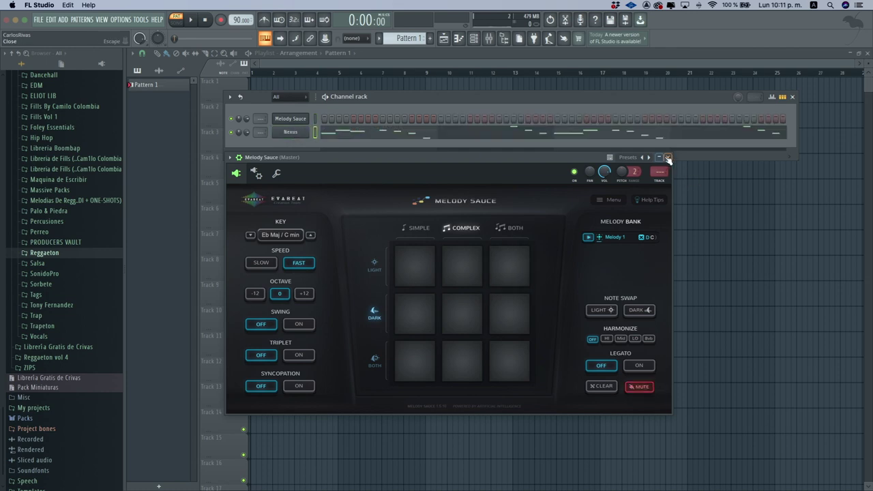
{"action": "left_click", "coordinate": [668, 157]}
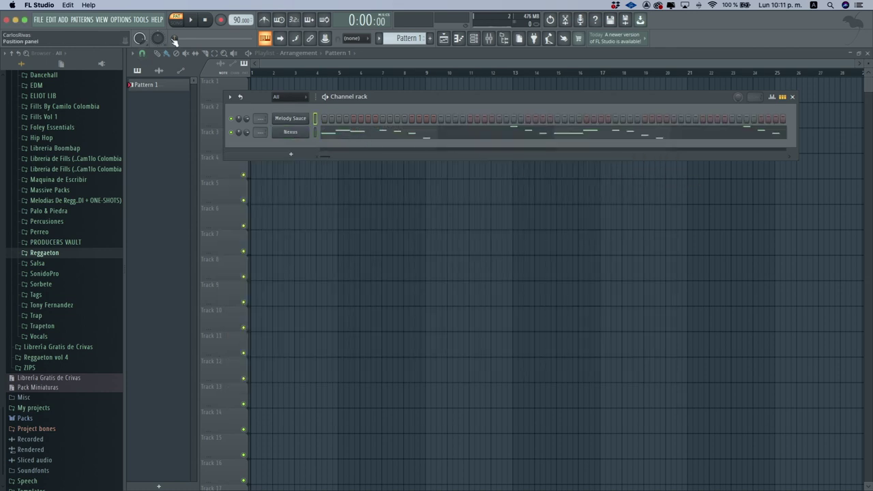
Step: In the Nexus piano roll, copy the melody's first four notes to the start of bar 2 and play the result
{"action": "left_click", "coordinate": [344, 131]}
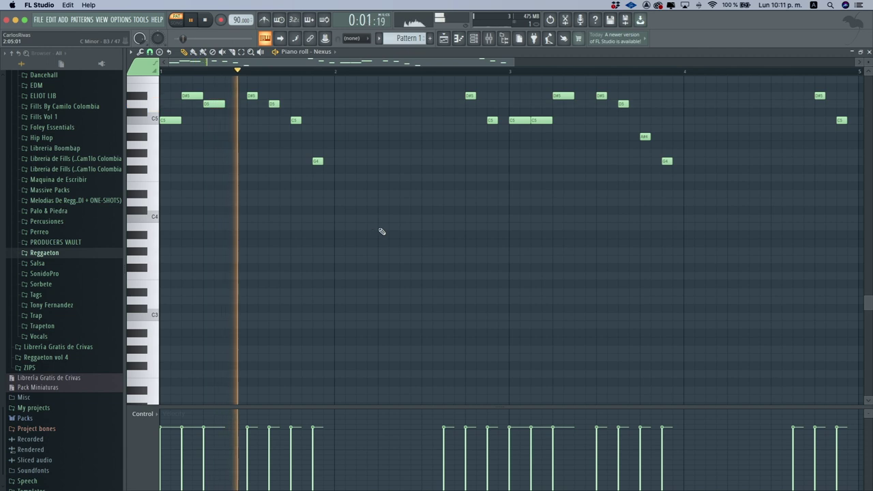
{"action": "scroll", "coordinate": [382, 233], "scroll_direction": "up", "scroll_amount": 1}
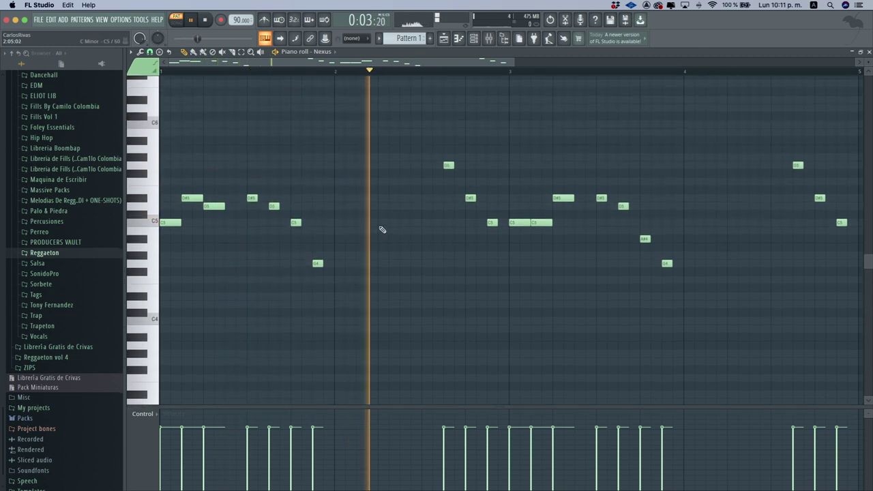
{"action": "left_click_drag", "start_coordinate": [516, 62], "coordinate": [619, 62]}
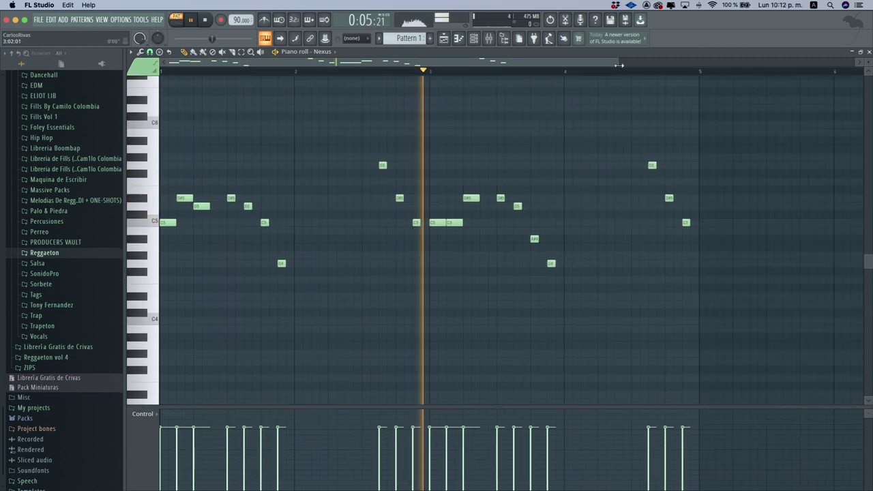
{"action": "key", "text": "space"}
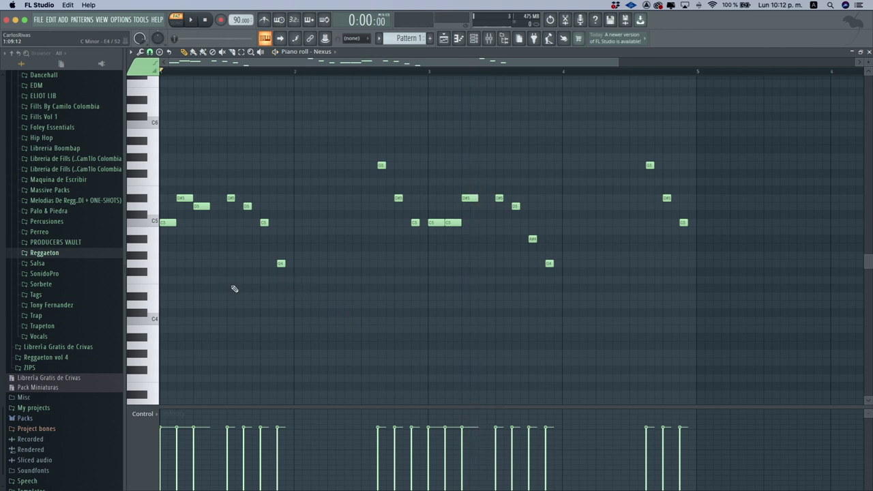
{"action": "left_click_drag", "start_coordinate": [235, 281], "coordinate": [301, 226]}
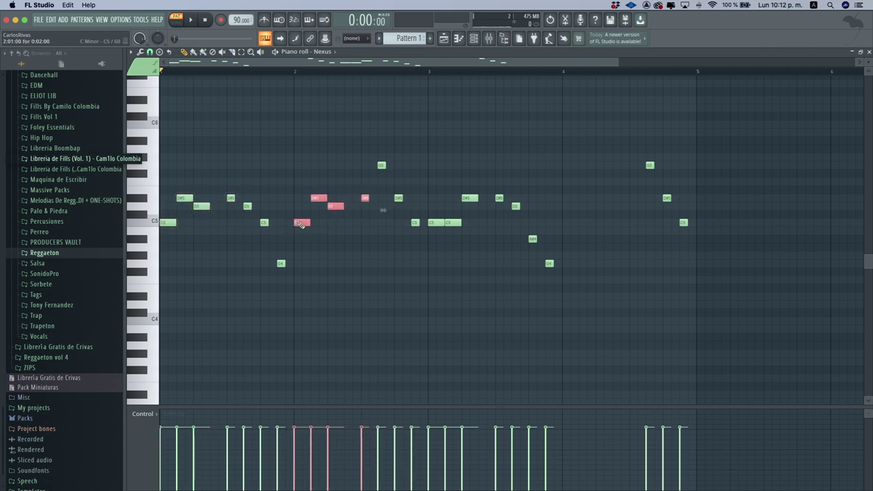
{"action": "key", "text": "space"}
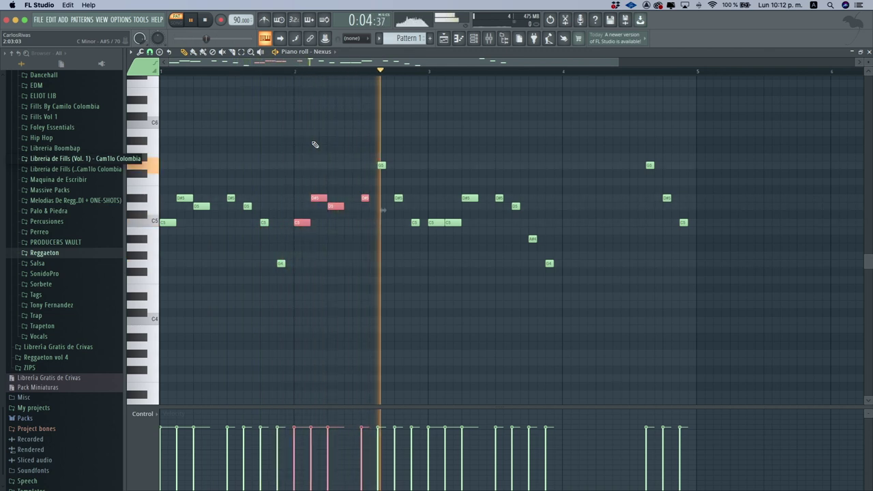
{"action": "key", "text": "space"}
Step: Delete the Nexus notes from bar 3 onward, then select and play the remaining two-bar melody
{"action": "left_click_drag", "start_coordinate": [433, 255], "coordinate": [703, 157]}
{"action": "left_click_drag", "start_coordinate": [733, 341], "coordinate": [436, 105]}
{"action": "key", "text": "Delete"}
{"action": "left_click_drag", "start_coordinate": [437, 322], "coordinate": [174, 230]}
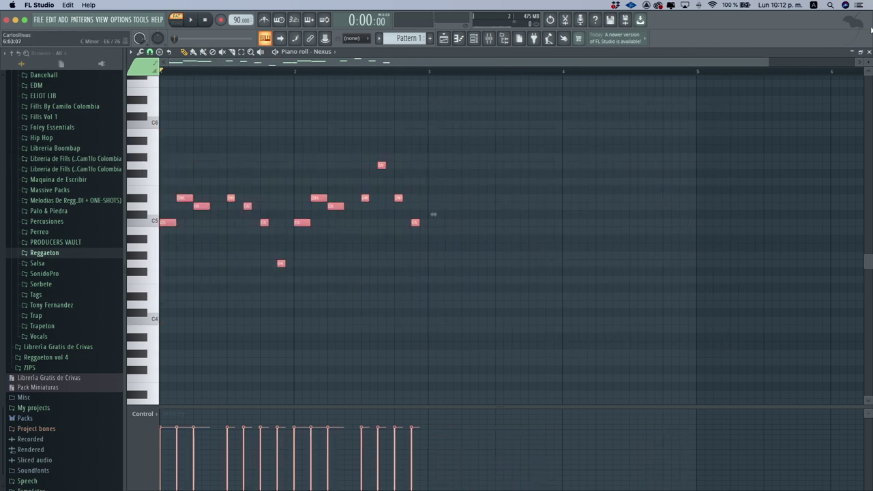
{"action": "key", "text": "space"}
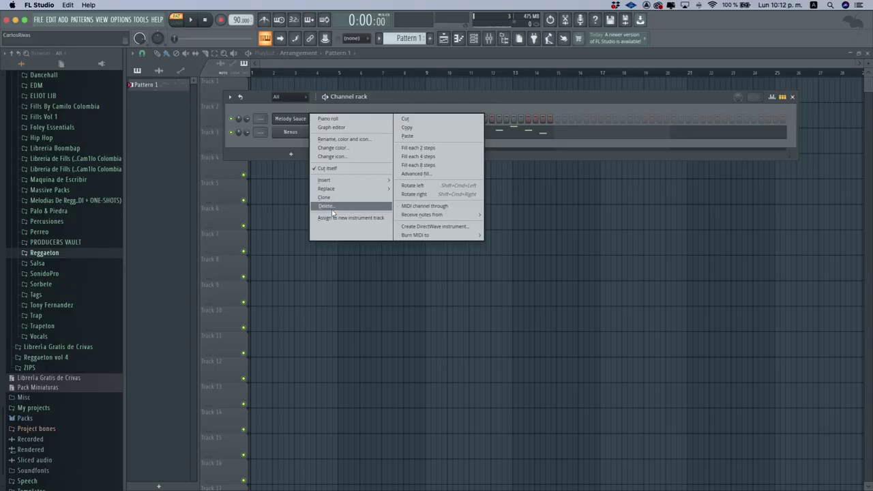
Step: Delete the Melody Sauce channel from the channel rack
{"action": "left_click", "coordinate": [327, 206]}
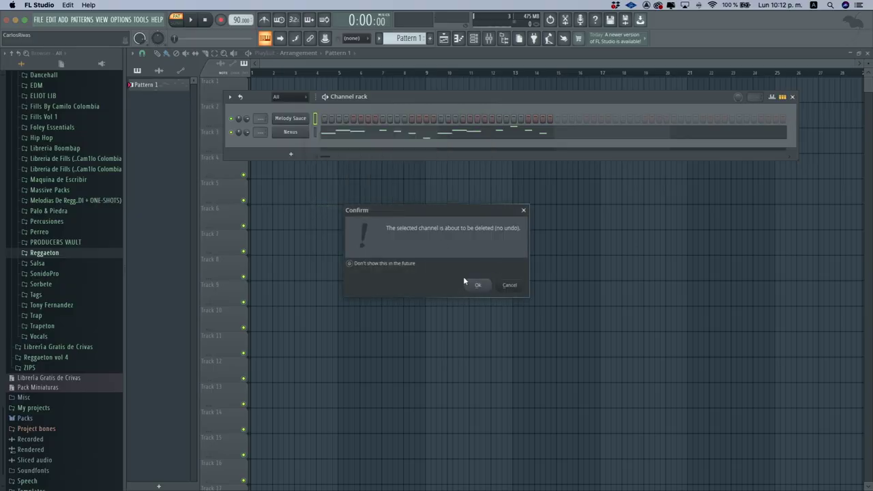
{"action": "left_click", "coordinate": [478, 286]}
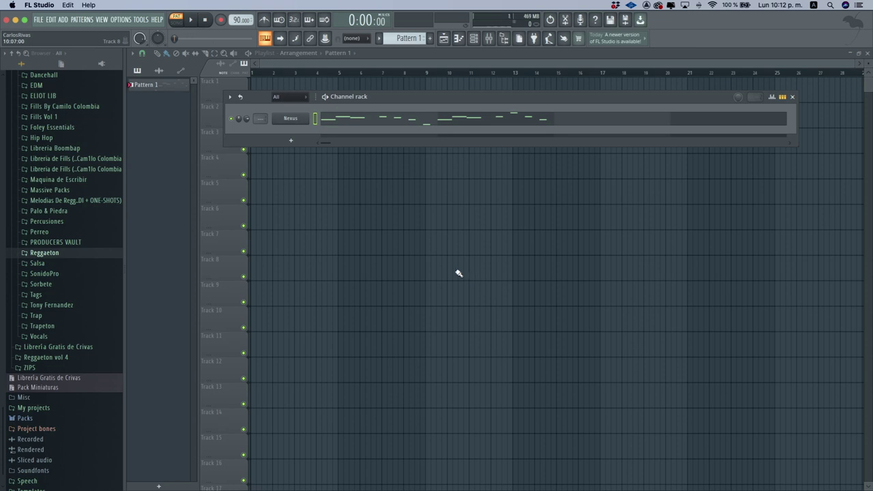
Step: Adjust the Nexus reverb mix and set its filter cutoff to 68 while the pattern plays, and close the instrument
{"action": "left_click", "coordinate": [287, 122]}
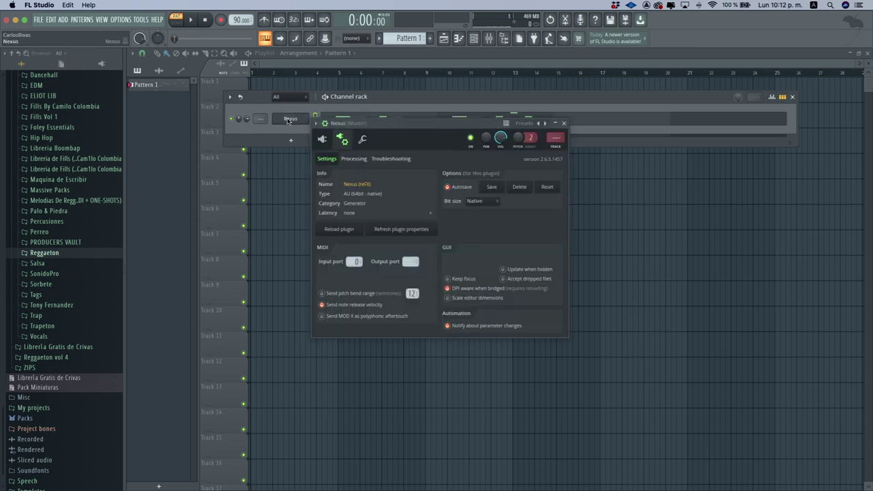
{"action": "left_click", "coordinate": [325, 139]}
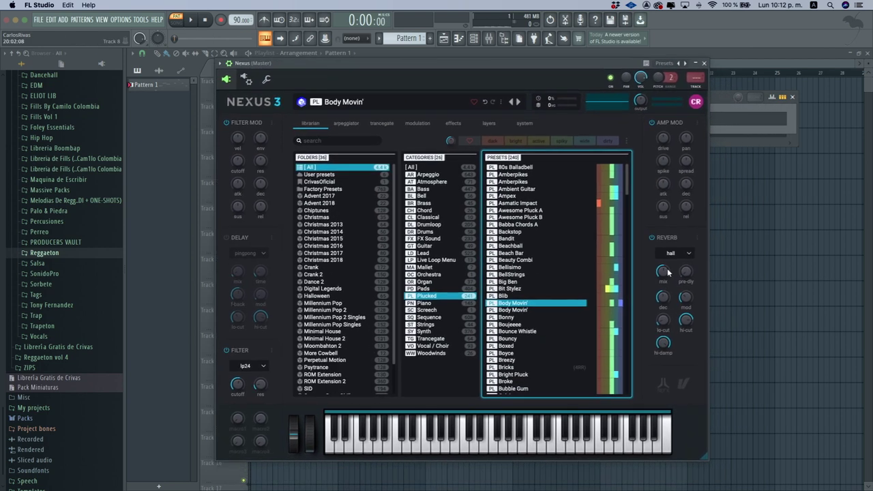
{"action": "key", "text": "space"}
{"action": "left_click_drag", "start_coordinate": [665, 284], "coordinate": [662, 268]}
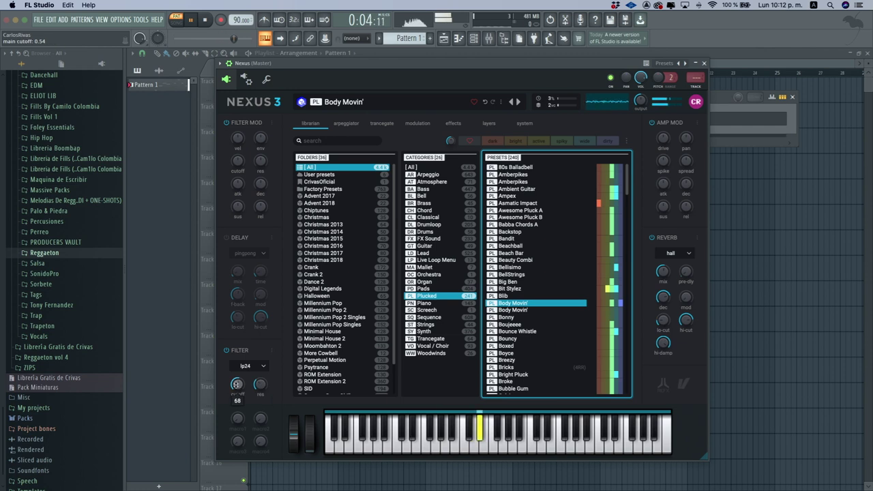
{"action": "left_click", "coordinate": [705, 64]}
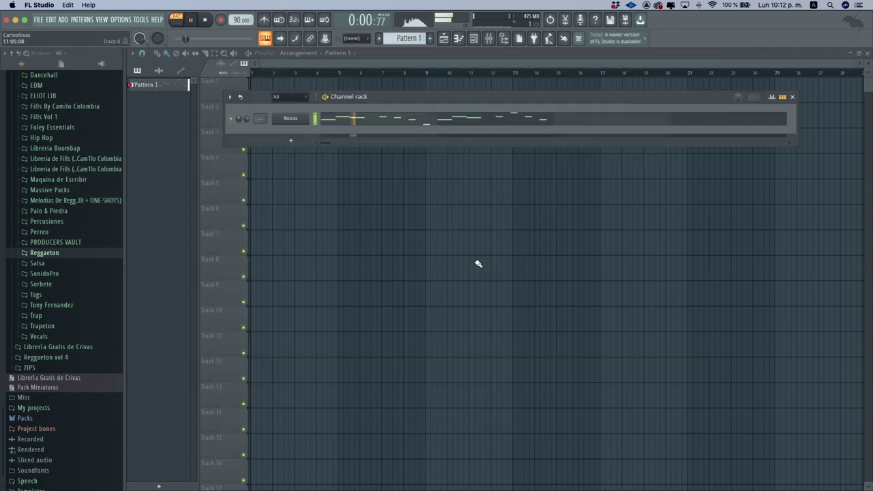
Step: Route the Nexus channel to mixer insert 1 and start playback
{"action": "left_click", "coordinate": [491, 41]}
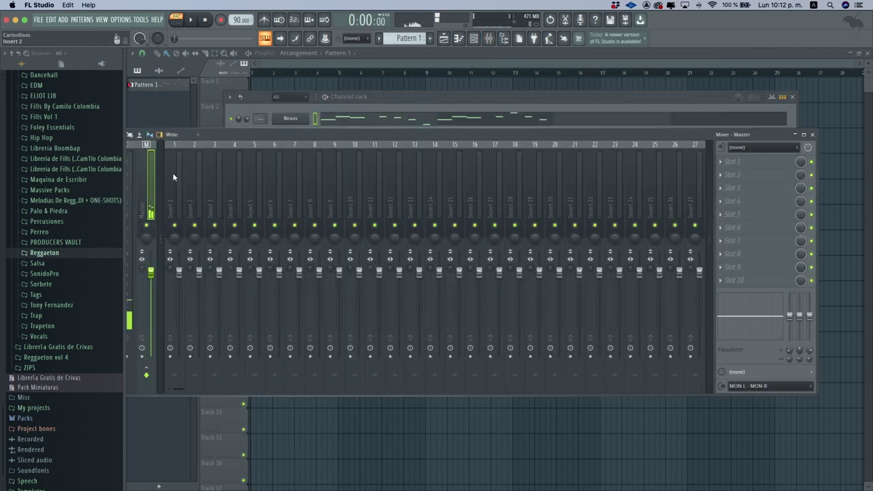
{"action": "left_click", "coordinate": [170, 180]}
{"action": "key", "text": "space"}
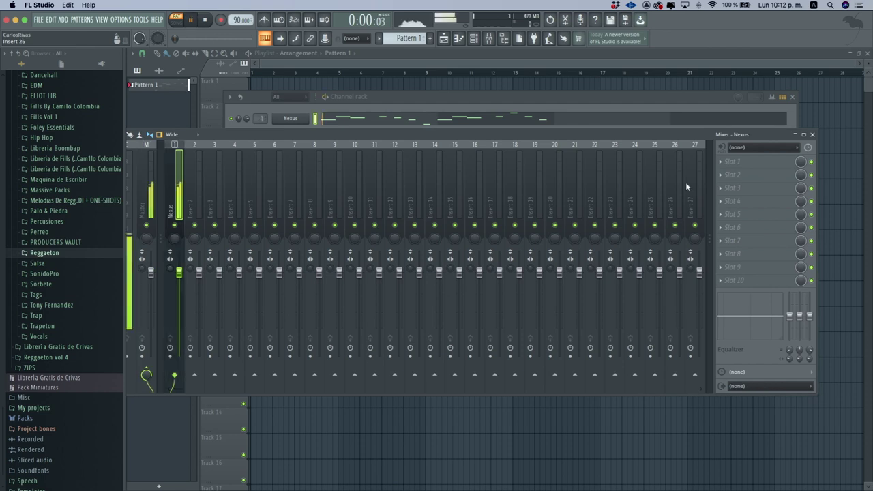
Step: Load the Drip effect into slot 1 of the Nexus mixer insert and reposition its window
{"action": "left_click", "coordinate": [728, 162]}
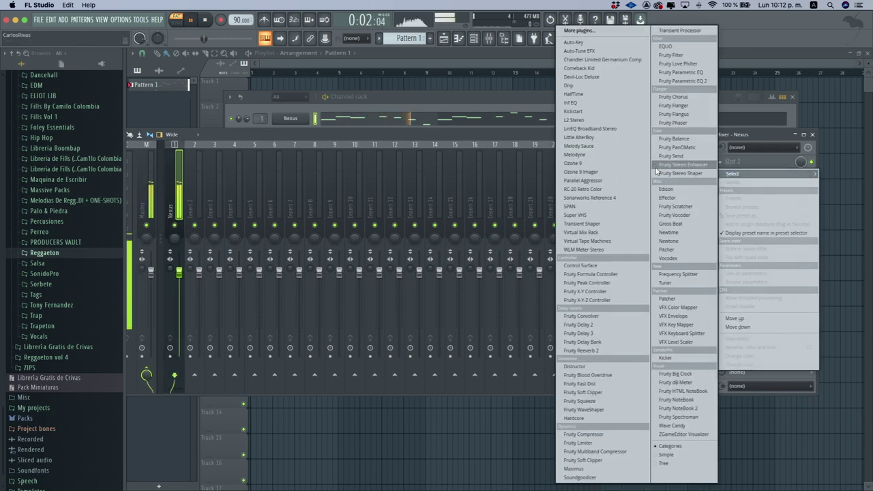
{"action": "left_click", "coordinate": [572, 85]}
{"action": "left_click_drag", "start_coordinate": [273, 94], "coordinate": [391, 94]}
Step: Audition Drip's presets during playback, moving forward to the DRIP preset
{"action": "left_click", "coordinate": [408, 128]}
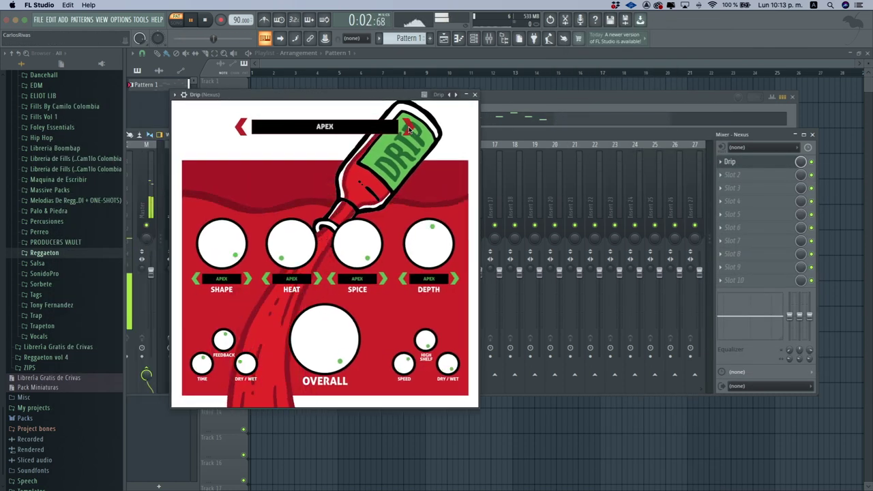
{"action": "left_click", "coordinate": [408, 128]}
{"action": "left_click", "coordinate": [408, 128]}
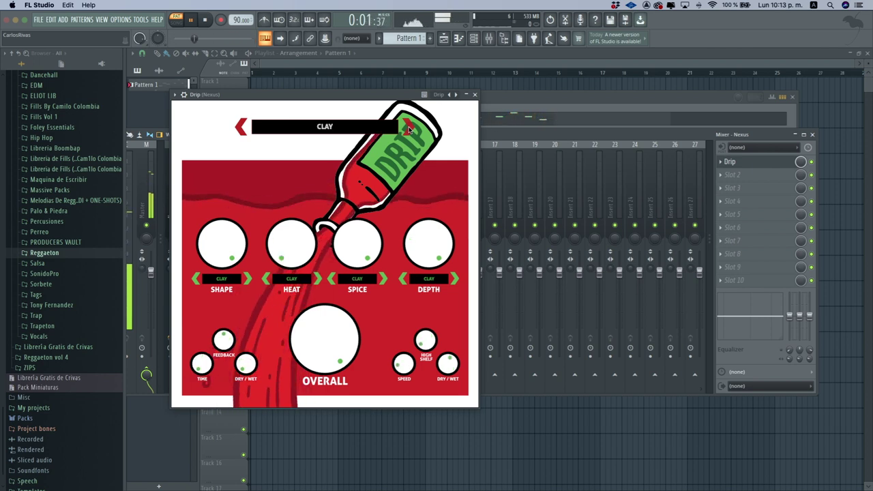
{"action": "left_click", "coordinate": [408, 126]}
{"action": "left_click", "coordinate": [408, 127]}
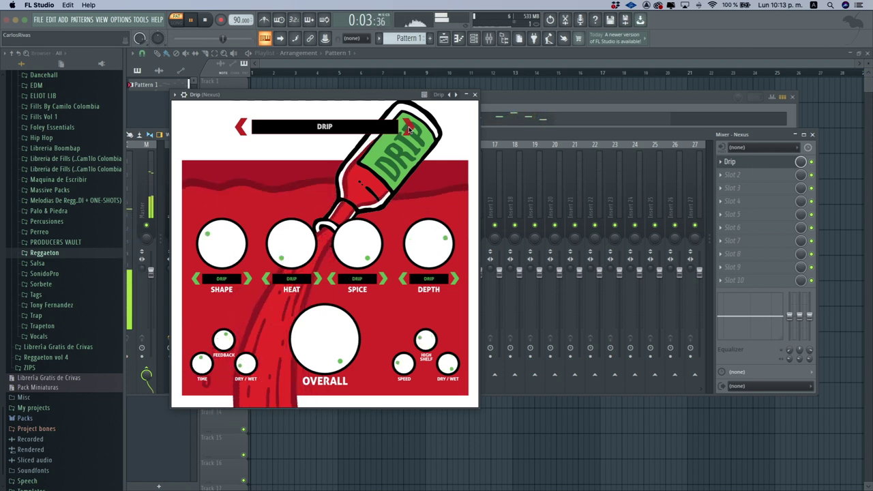
Step: Load Drip's EXILE preset during playback and close the effect's window
{"action": "left_click", "coordinate": [408, 127]}
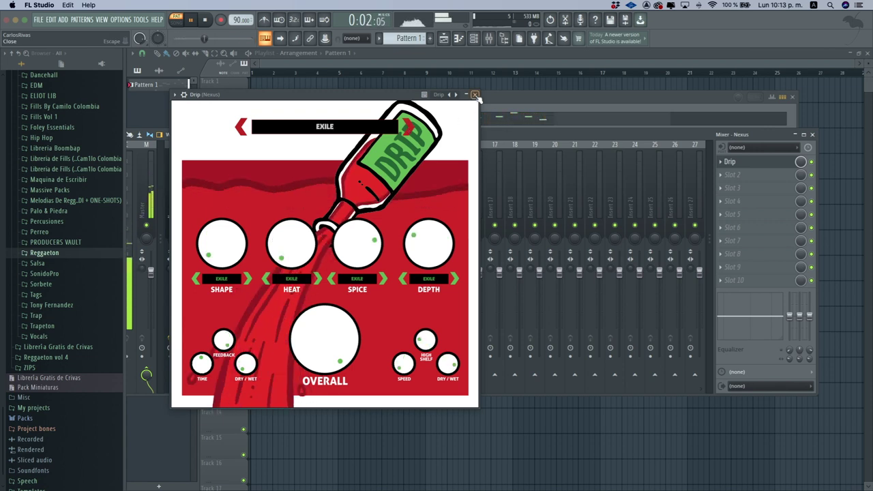
{"action": "left_click", "coordinate": [476, 95]}
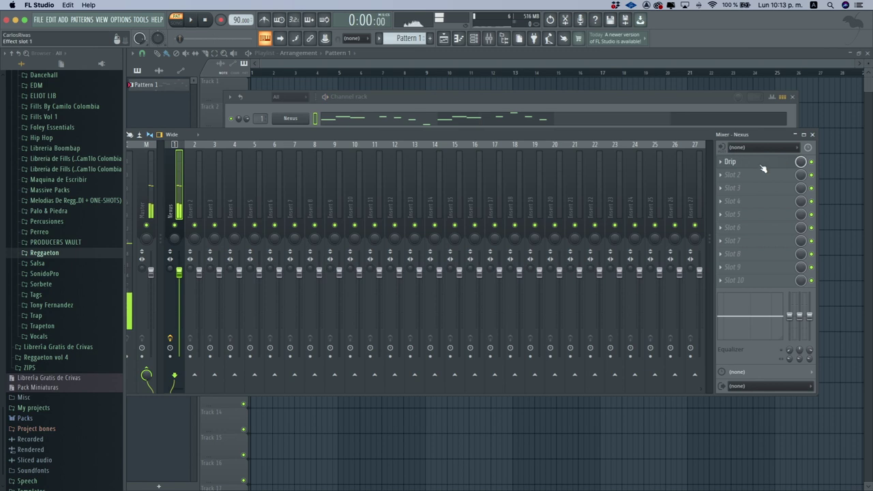
Step: Load Kickstart into slot 2 of the Nexus mixer insert and apply the second curve of the lower row, auditioning it during playback
{"action": "left_click", "coordinate": [722, 179]}
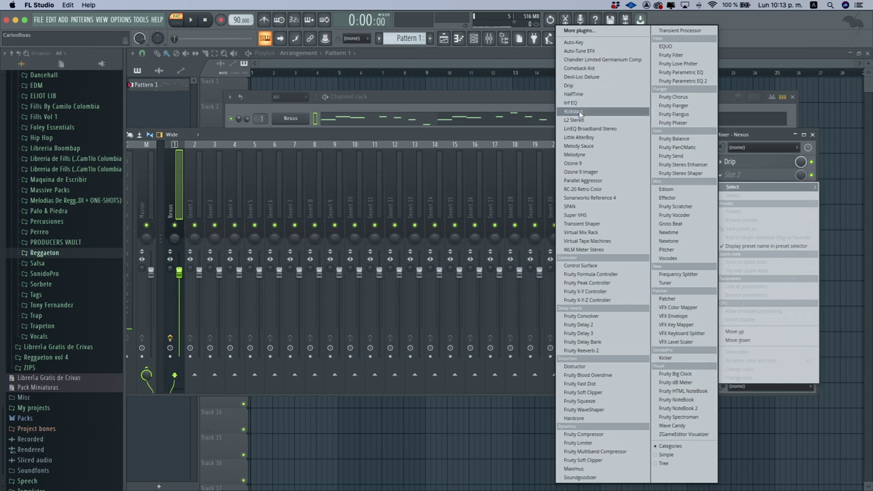
{"action": "left_click", "coordinate": [574, 111]}
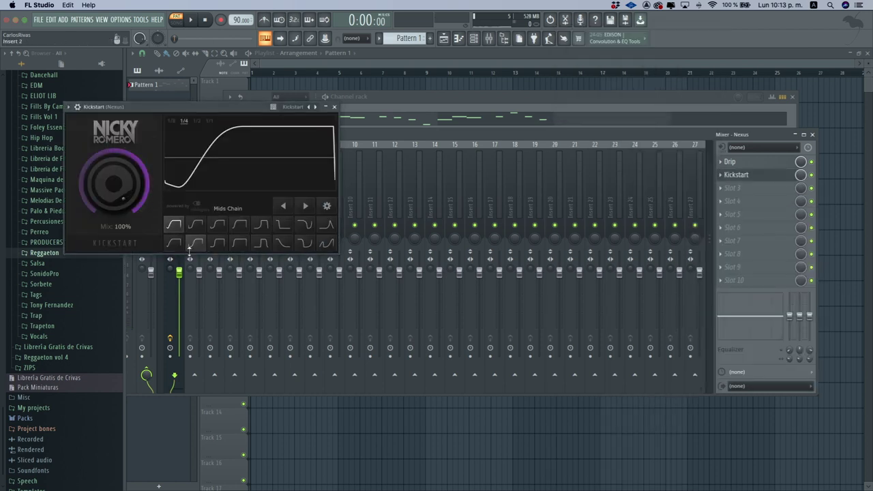
{"action": "left_click", "coordinate": [195, 243]}
{"action": "key", "text": "space"}
{"action": "left_click_drag", "start_coordinate": [234, 108], "coordinate": [390, 150]}
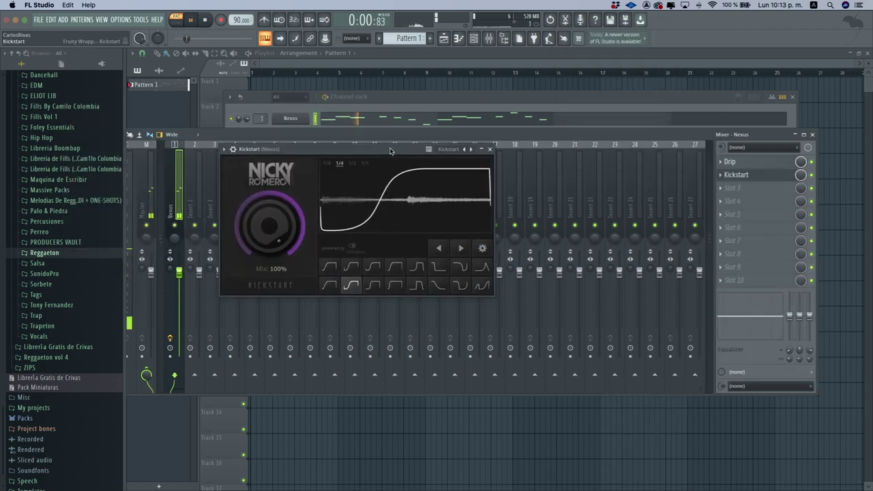
{"action": "left_click", "coordinate": [489, 149]}
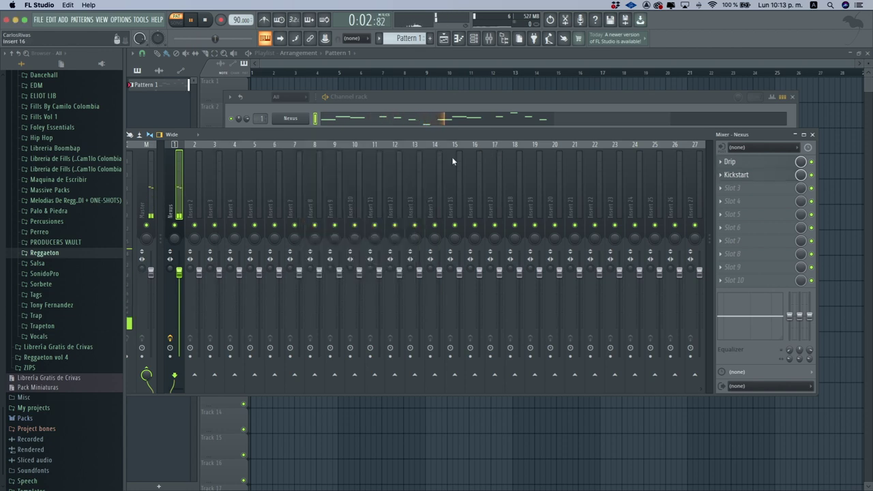
Step: Reopen the Nexus instrument, set its output level to 64 during playback, and close it
{"action": "left_click", "coordinate": [264, 134]}
{"action": "key", "text": "space"}
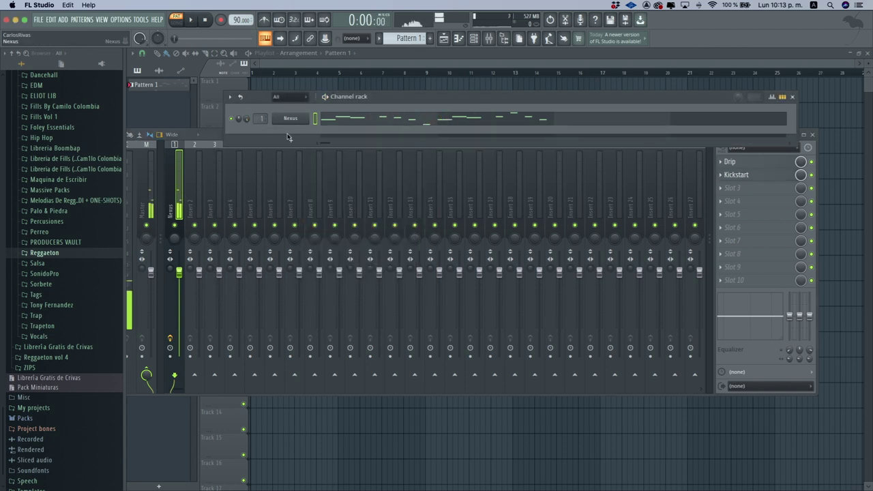
{"action": "left_click", "coordinate": [285, 122]}
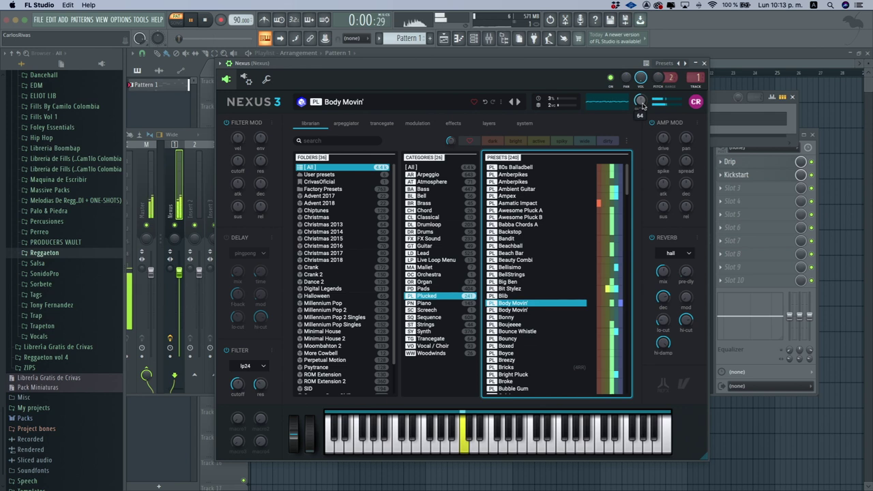
{"action": "left_click", "coordinate": [704, 63]}
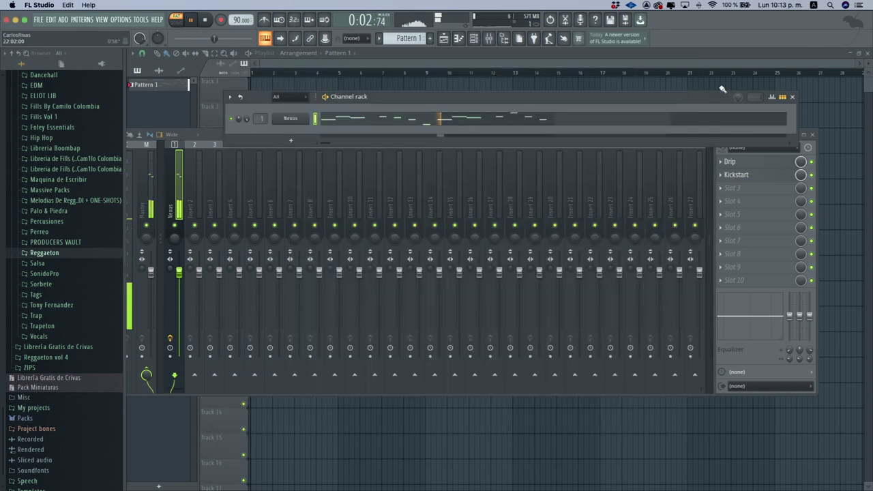
{"action": "key", "text": "space"}
Step: Load Fruity Parametric EQ 2 into slot 3, cutting band 6 about 9 dB near 2 kHz and boosting band 3 about 8 dB near 300 Hz
{"action": "left_click", "coordinate": [724, 193]}
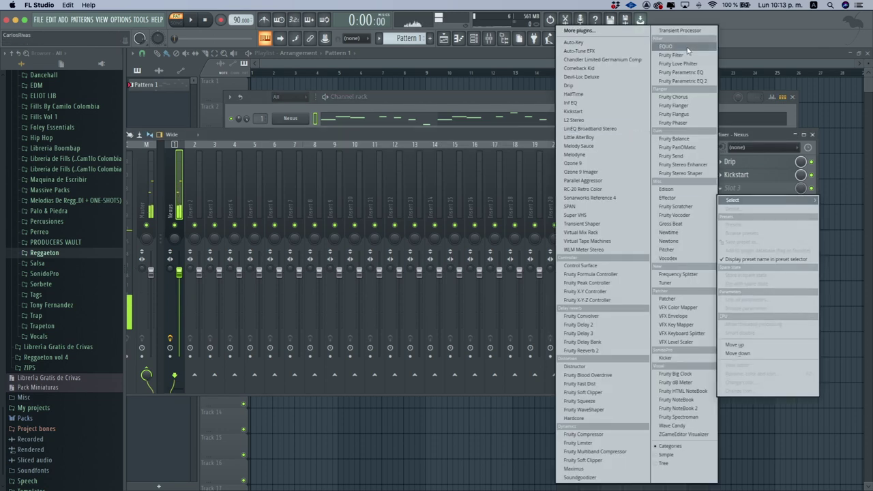
{"action": "left_click", "coordinate": [696, 82]}
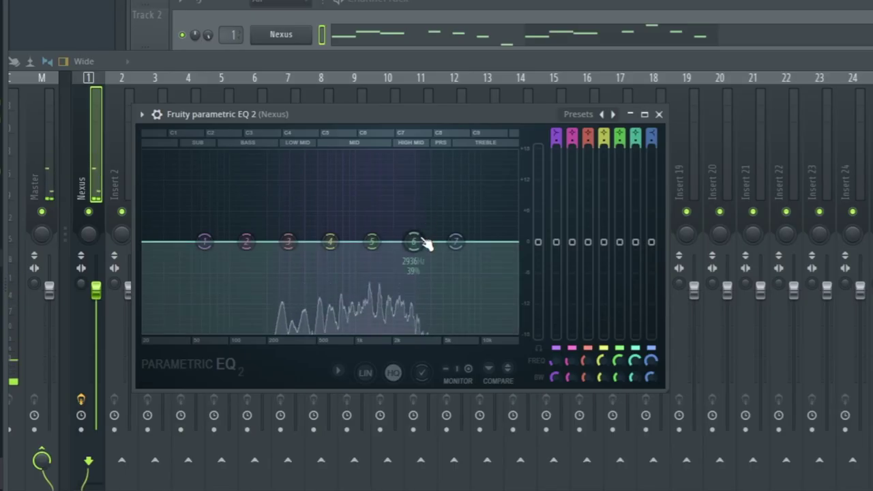
{"action": "left_click_drag", "start_coordinate": [370, 243], "coordinate": [400, 290]}
{"action": "left_click_drag", "start_coordinate": [288, 241], "coordinate": [295, 202]}
{"action": "key", "text": "space"}
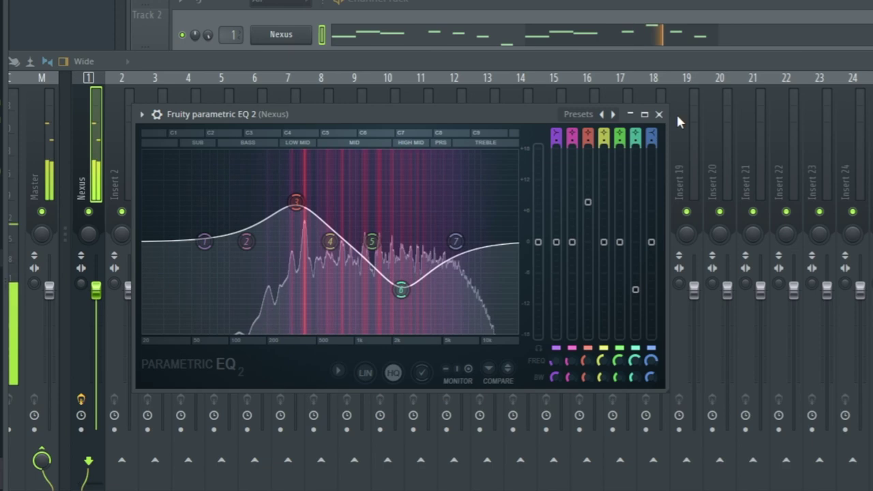
{"action": "left_click", "coordinate": [659, 114]}
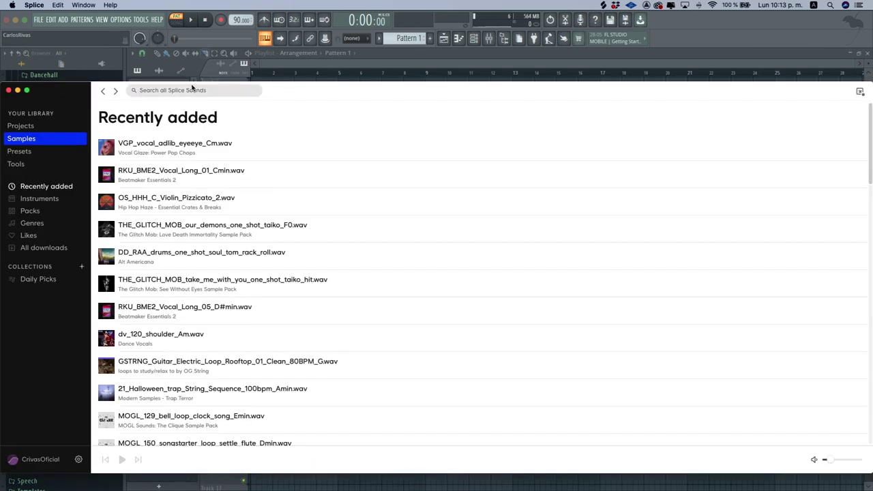
Step: Search the Splice sample library for "brass" and add D#_BrassStab_TL.wav to the FL Studio channel rack
{"action": "type", "text": "ss"}
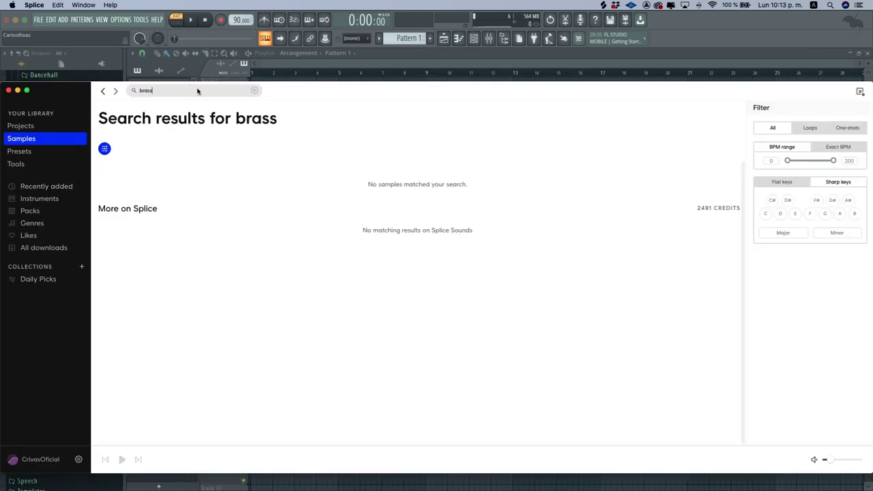
{"action": "left_click_drag", "start_coordinate": [293, 92], "coordinate": [379, 186]}
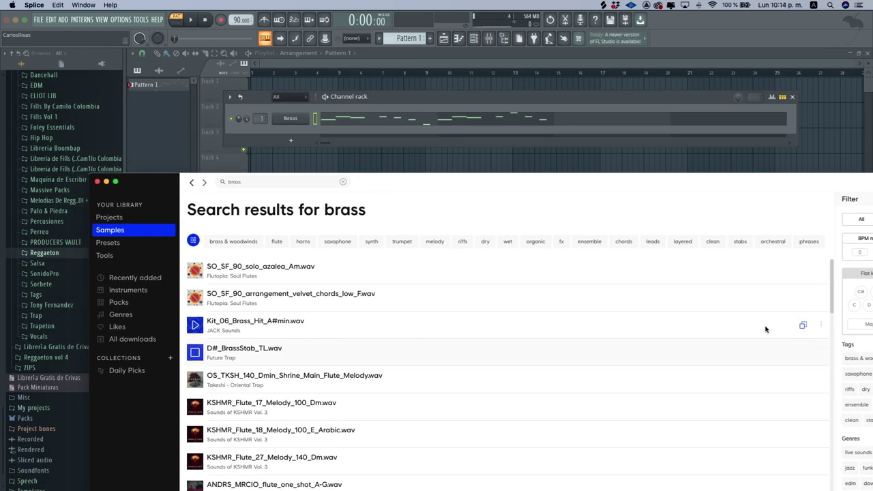
{"action": "left_click_drag", "start_coordinate": [803, 354], "coordinate": [294, 107]}
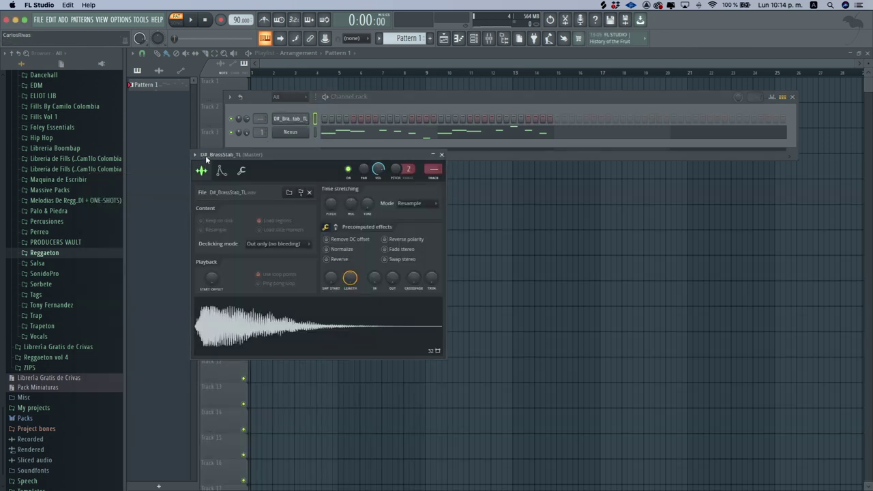
Step: Set the brass stab sample's root note to D#5 and close its channel settings
{"action": "left_click", "coordinate": [221, 171]}
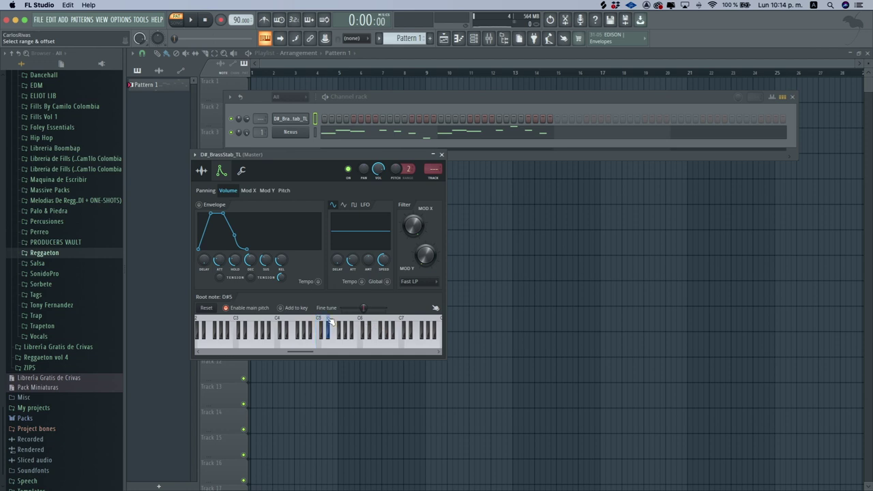
{"action": "left_click", "coordinate": [442, 155]}
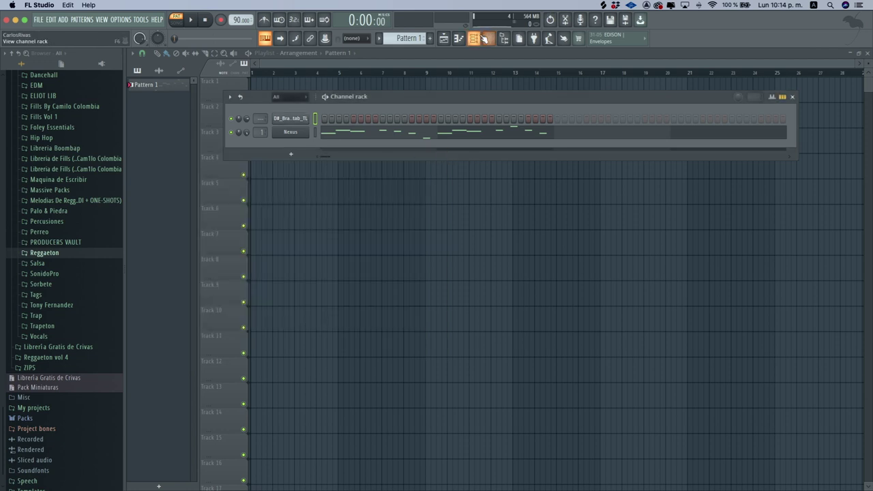
Step: Place C5 notes for the brass stab at the start of bars 1 and 2 in the piano roll and start playback
{"action": "left_click", "coordinate": [459, 39]}
{"action": "left_click", "coordinate": [165, 223]}
{"action": "mouse_move", "coordinate": [165, 223]}
{"action": "left_mouse_down"}
{"action": "mouse_move", "coordinate": [164, 326]}
{"action": "mouse_move", "coordinate": [153, 219]}
{"action": "left_mouse_up"}
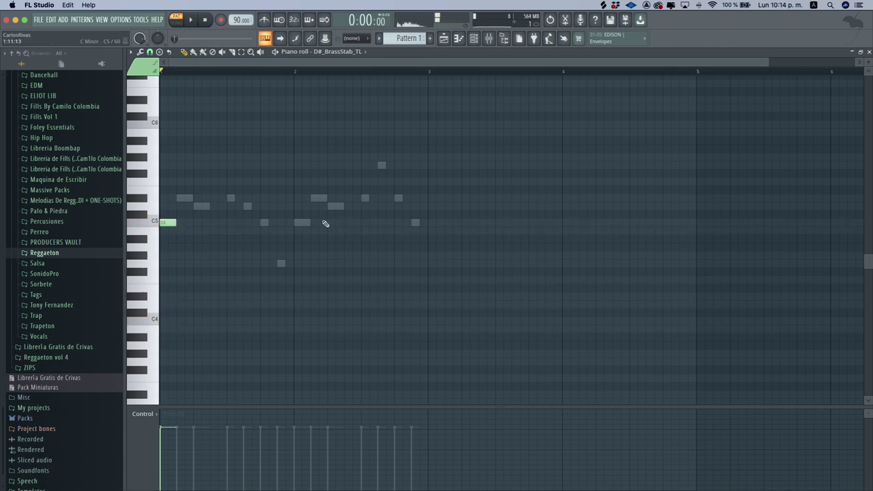
{"action": "key", "text": "space"}
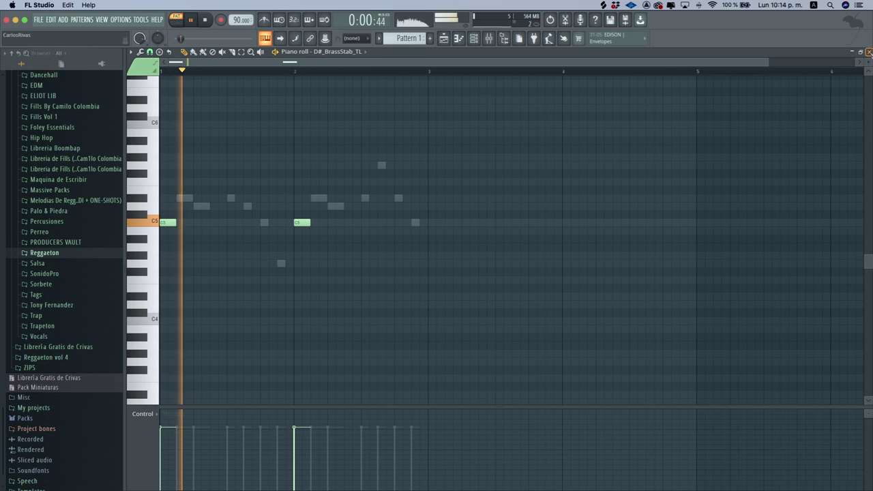
Step: Lower the brass stab channel's volume to about 59% during playback, return to its piano roll and stop the pattern
{"action": "key", "text": "F7"}
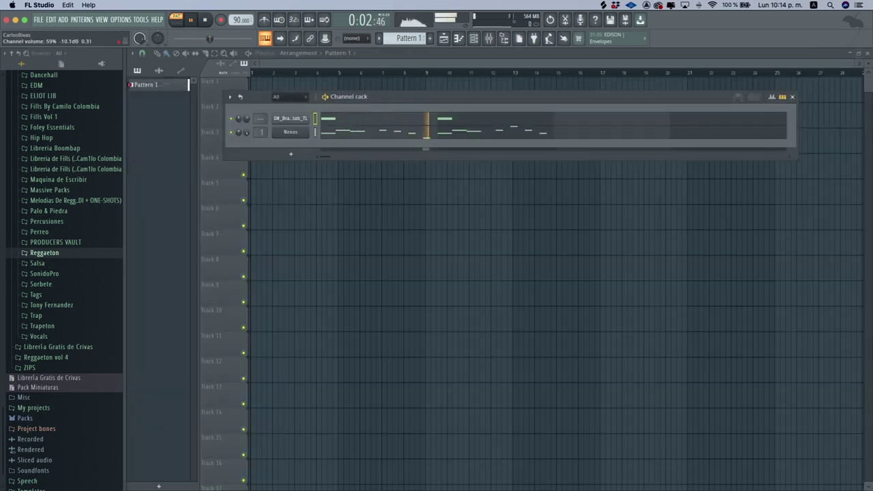
{"action": "key", "text": "F7"}
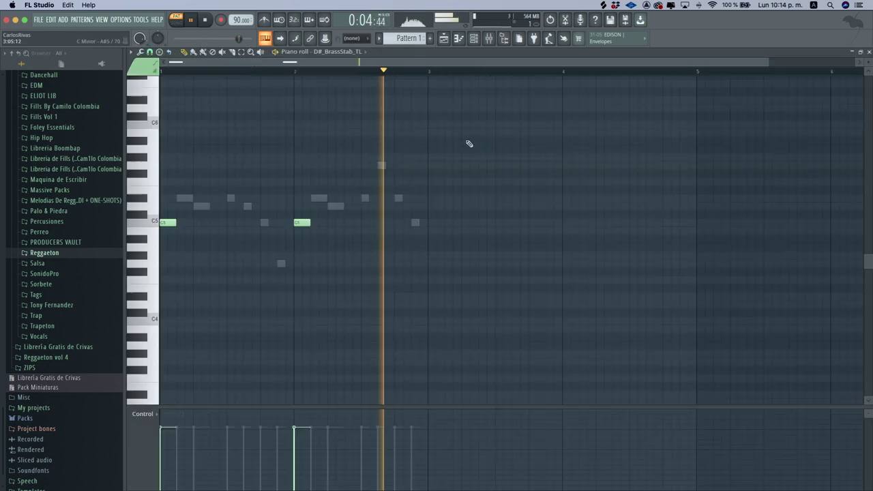
{"action": "key", "text": "space"}
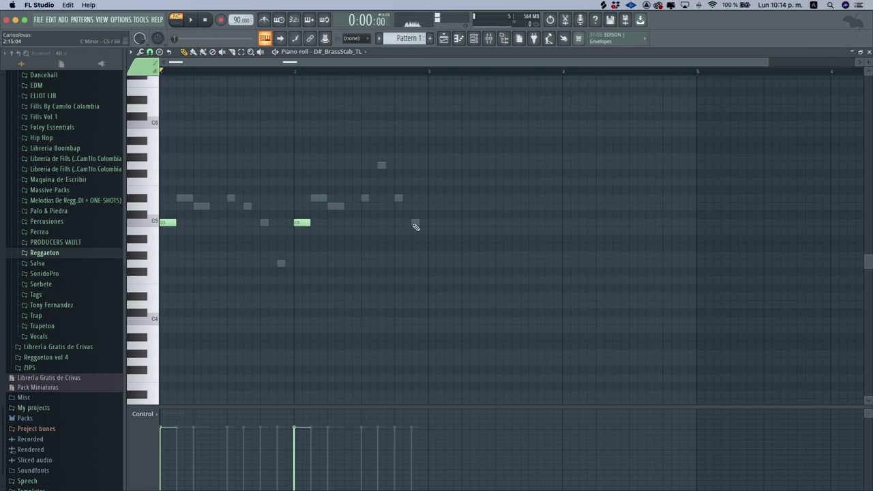
Step: Add a G4 brass note at the end of bar 2, delete the C5 note starting bar 2, and audition the pattern
{"action": "left_click", "coordinate": [414, 264]}
{"action": "right_click", "coordinate": [302, 223]}
{"action": "key", "text": "space"}
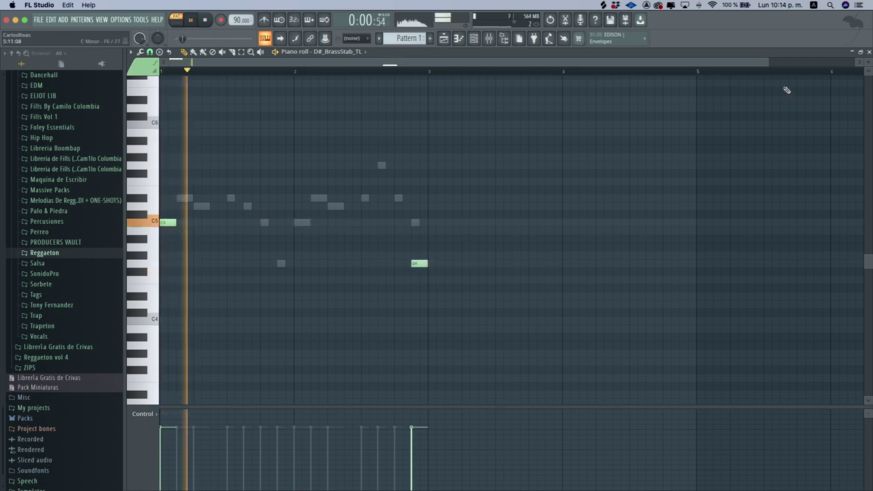
{"action": "left_click", "coordinate": [870, 52]}
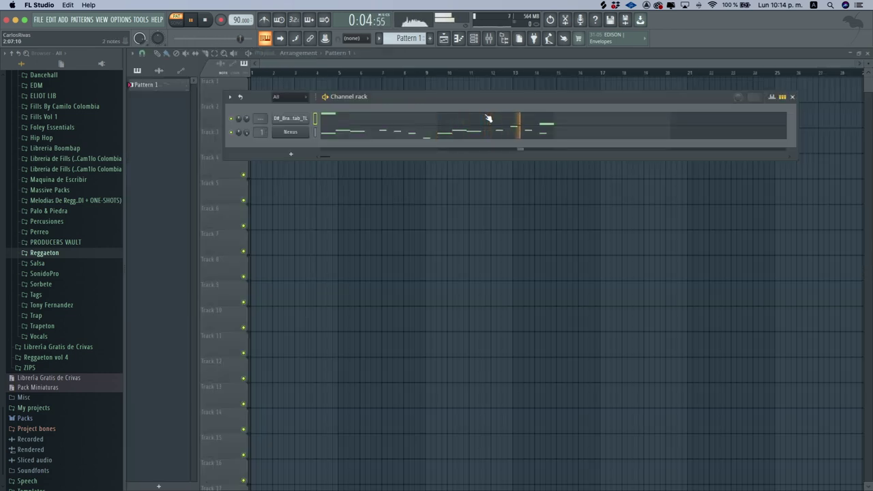
Step: Stop playback and change the brass stab sample's time-stretching mode to Stretch
{"action": "left_click", "coordinate": [287, 133]}
{"action": "key", "text": "space"}
{"action": "left_click", "coordinate": [290, 118]}
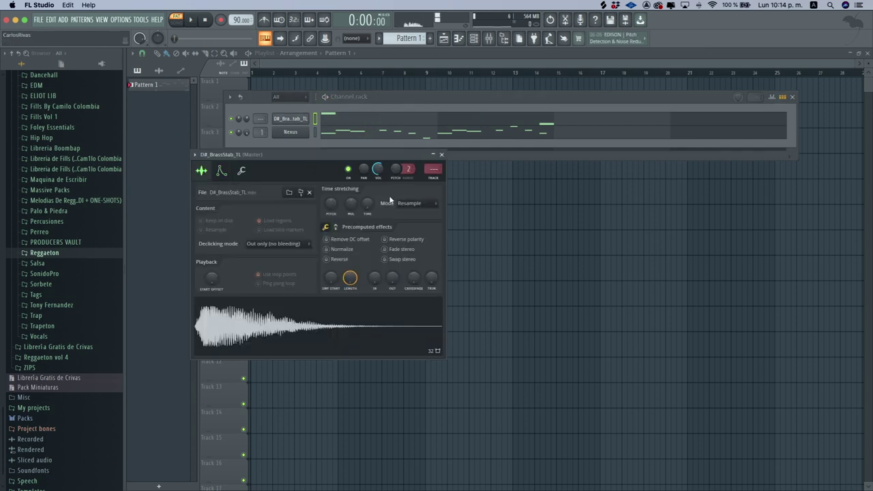
{"action": "left_click", "coordinate": [391, 200]}
{"action": "left_click", "coordinate": [415, 226]}
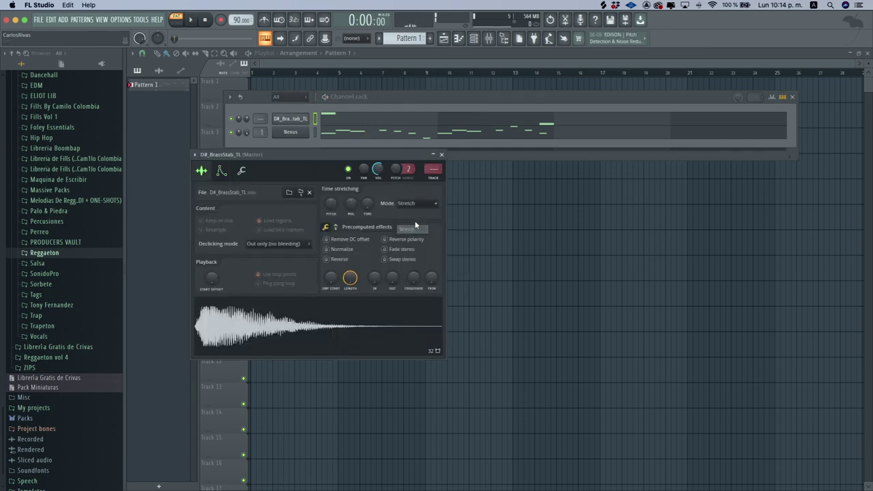
{"action": "left_click", "coordinate": [444, 156]}
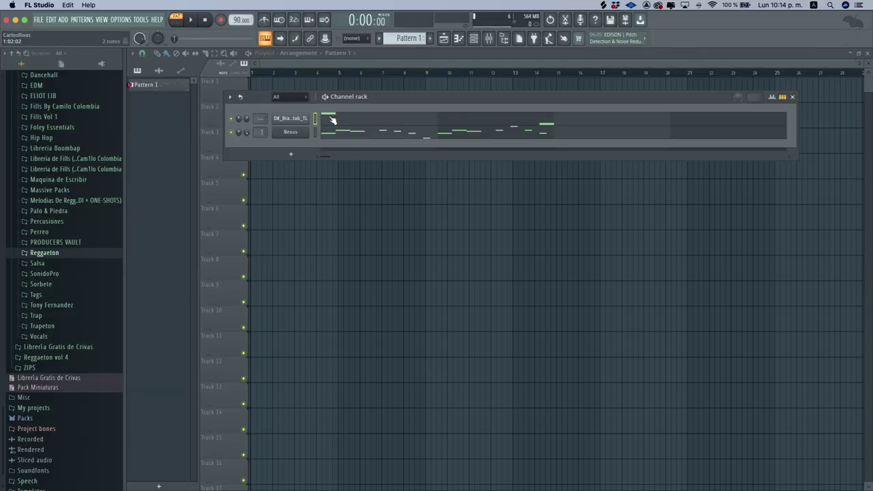
Step: Audition the pattern with the brass stab's notes open in the piano roll
{"action": "key", "text": "F7"}
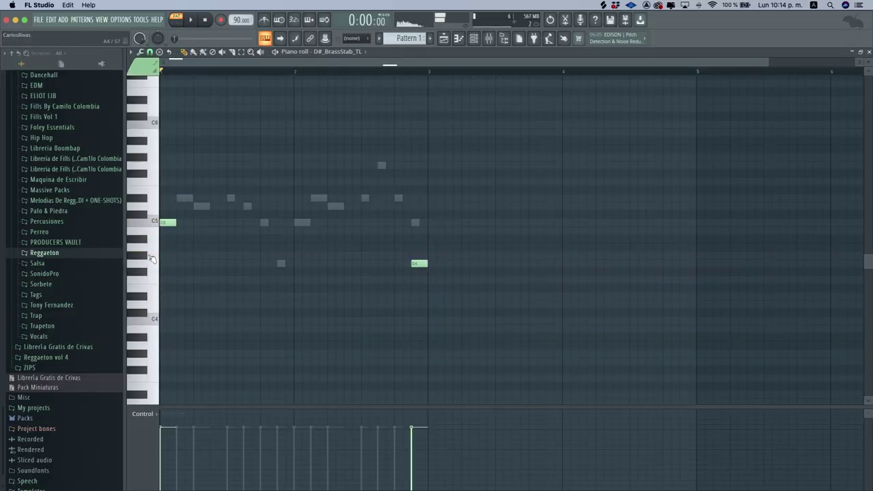
{"action": "key", "text": "space"}
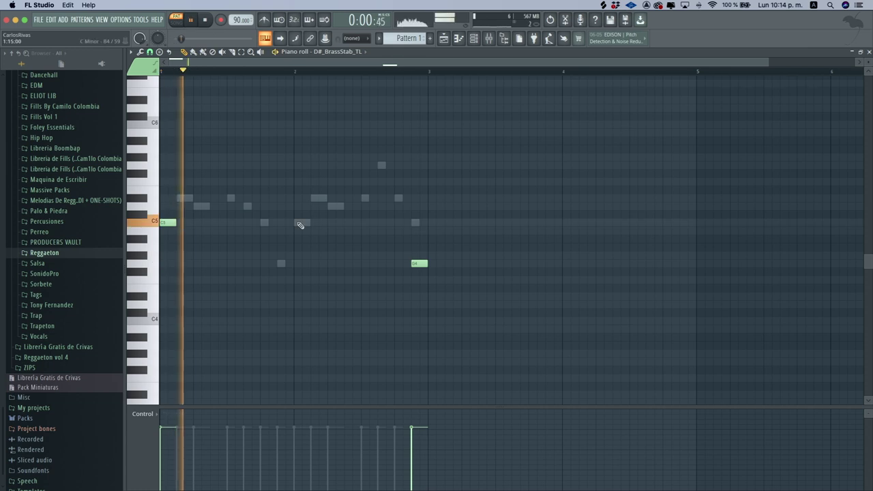
{"action": "key", "text": "F7"}
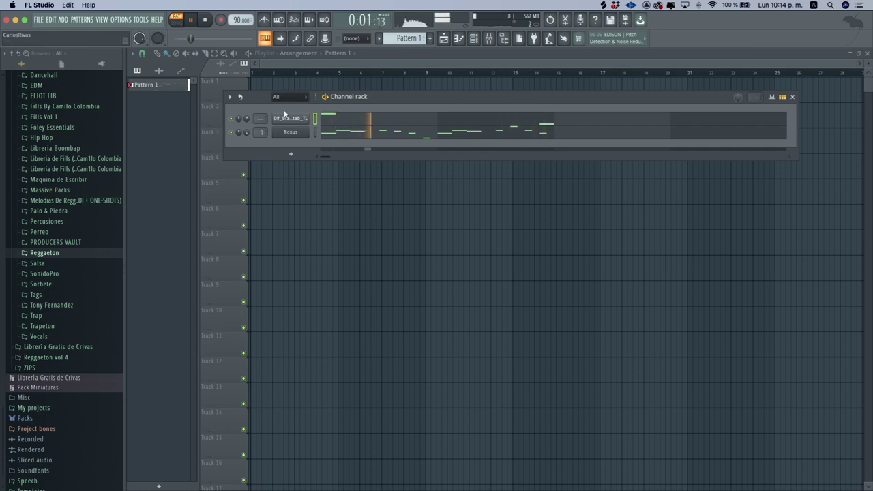
Step: Route the brass stab channel to mixer insert 2 and close its channel settings
{"action": "left_click", "coordinate": [292, 119]}
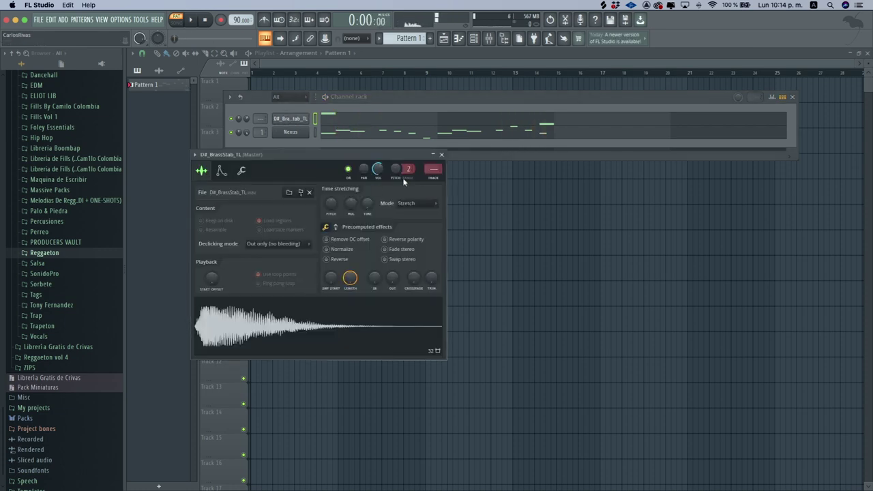
{"action": "left_click", "coordinate": [442, 155]}
{"action": "key", "text": "space"}
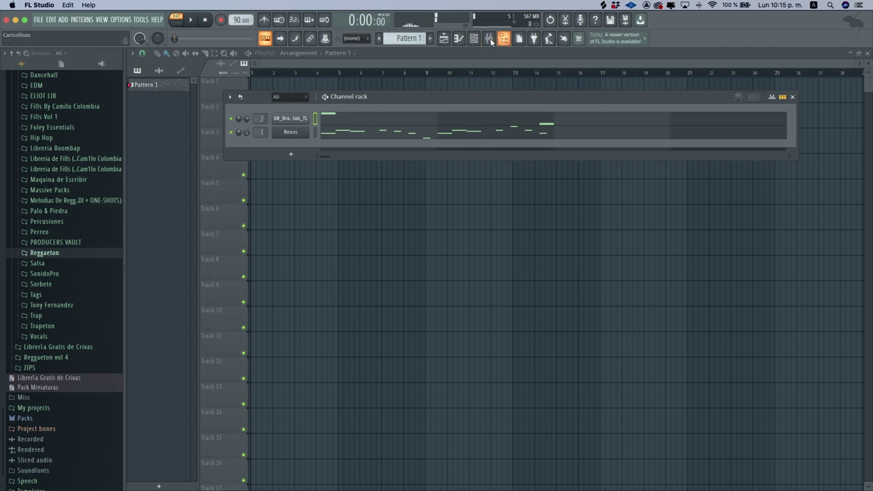
Step: Copy the Nexus mixer track's state with its effects onto insert 2 and rename that track Brass
{"action": "left_click", "coordinate": [490, 40]}
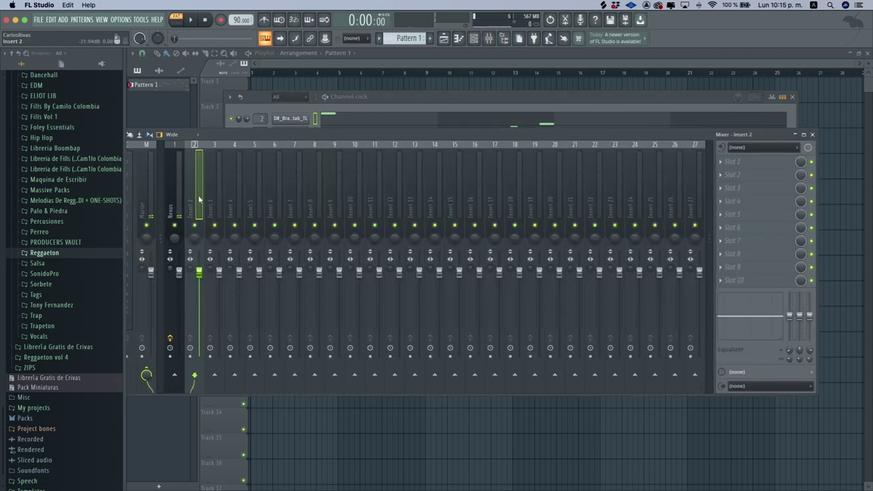
{"action": "right_click", "coordinate": [181, 144]}
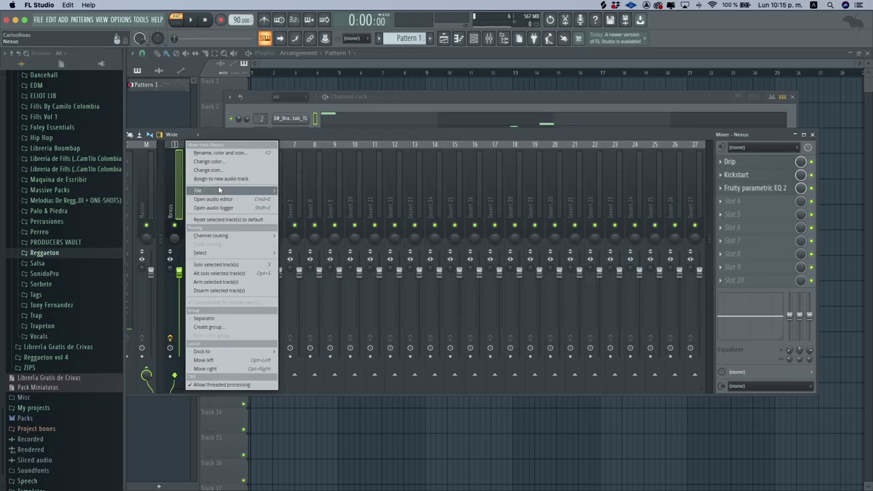
{"action": "mouse_move", "coordinate": [219, 190]}
{"action": "left_click", "coordinate": [314, 199]}
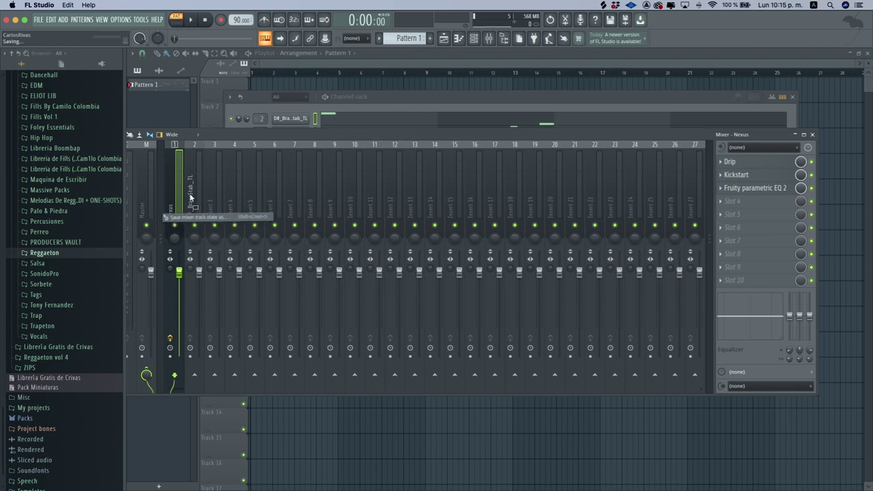
{"action": "left_click", "coordinate": [190, 197]}
{"action": "double_click", "coordinate": [190, 198]}
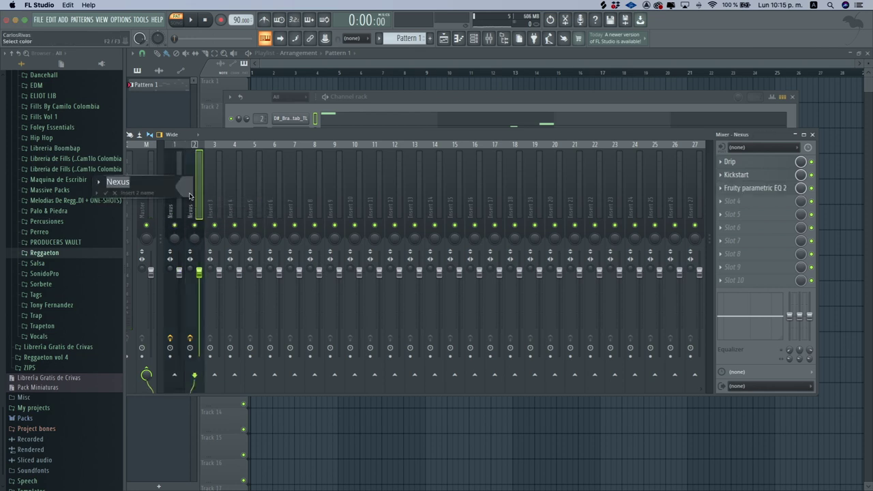
{"action": "key", "text": "Return"}
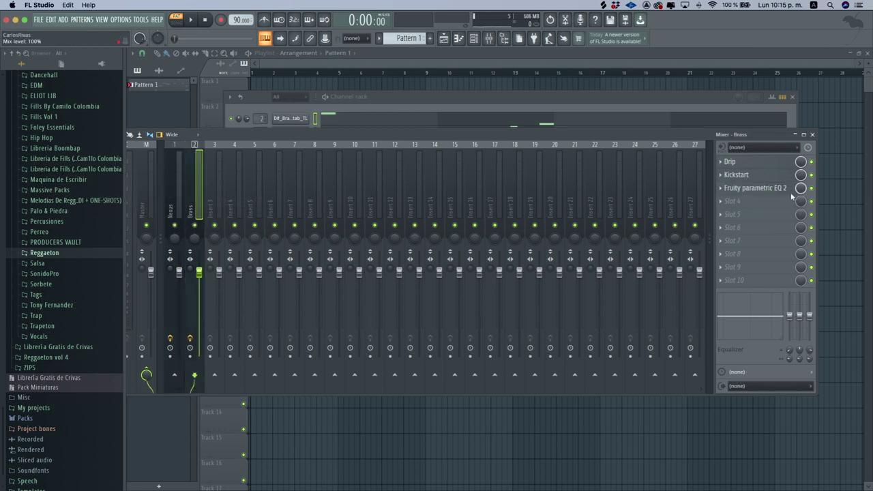
Step: Audition the pattern and replace Kickstart with Fruity Reeverb 2 in slot 2 of the Brass mixer track
{"action": "key", "text": "space"}
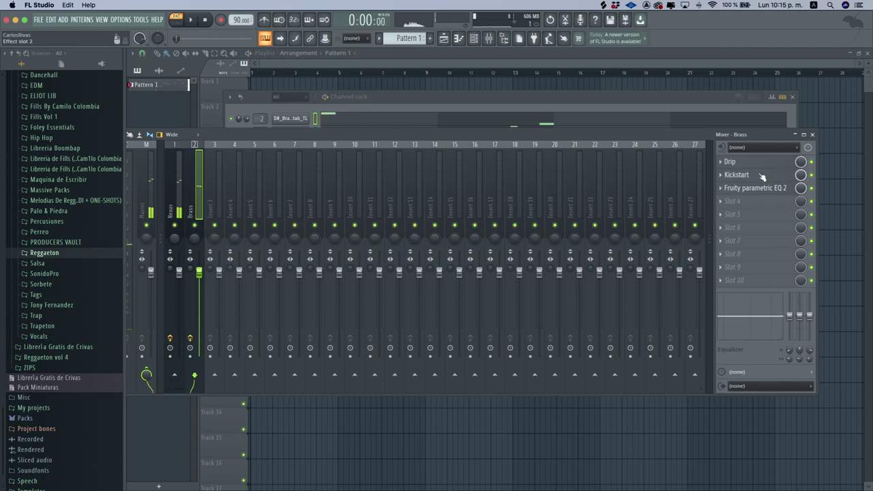
{"action": "right_click", "coordinate": [723, 176]}
{"action": "left_click", "coordinate": [728, 195]}
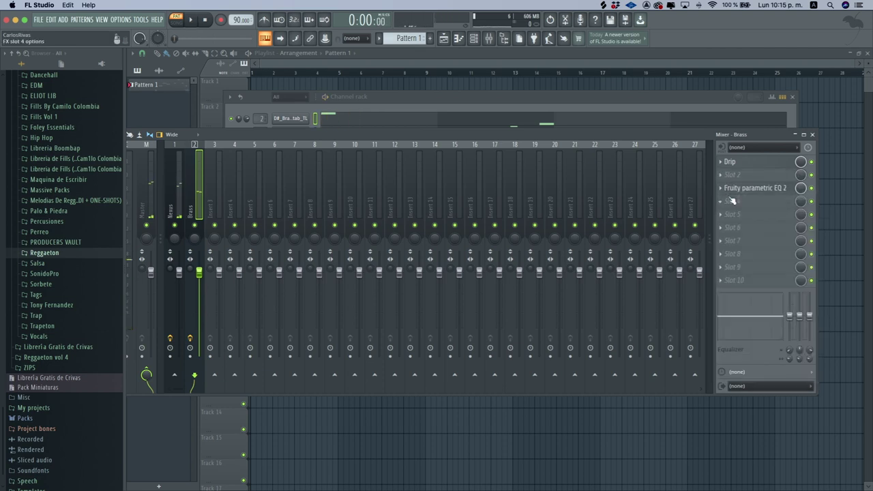
{"action": "key", "text": "space"}
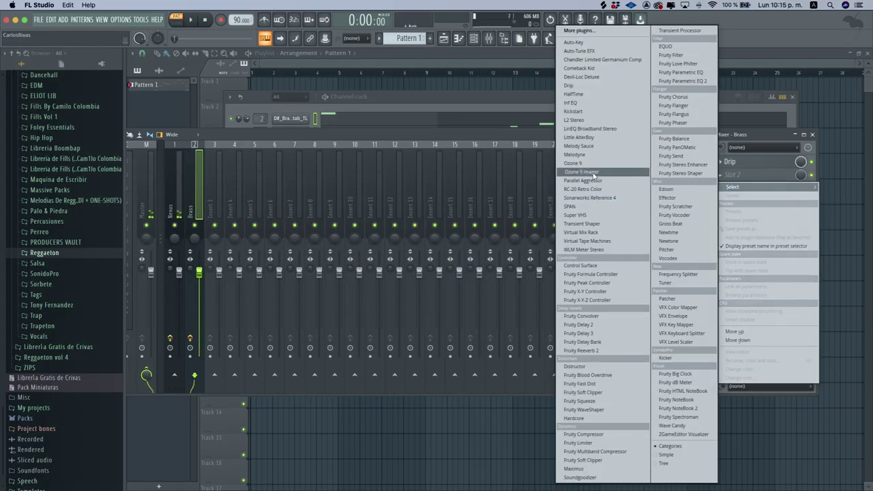
{"action": "left_click", "coordinate": [611, 352]}
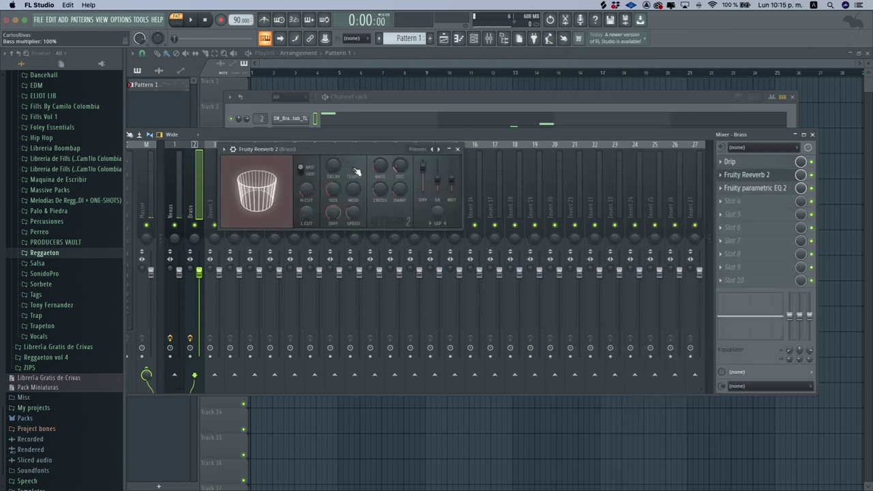
Step: Raise the wet level of the Brass track's Fruity Reeverb 2 during playback, and close the reverb
{"action": "key", "text": "space"}
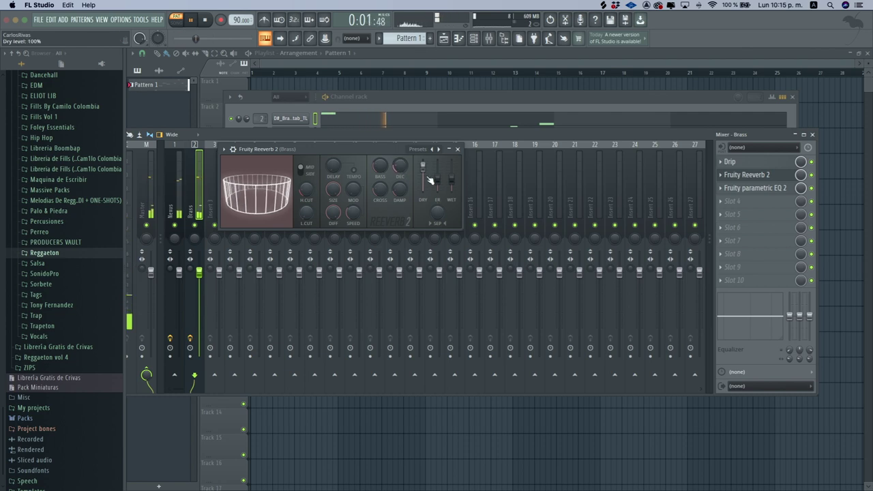
{"action": "left_click_drag", "start_coordinate": [451, 178], "coordinate": [451, 171]}
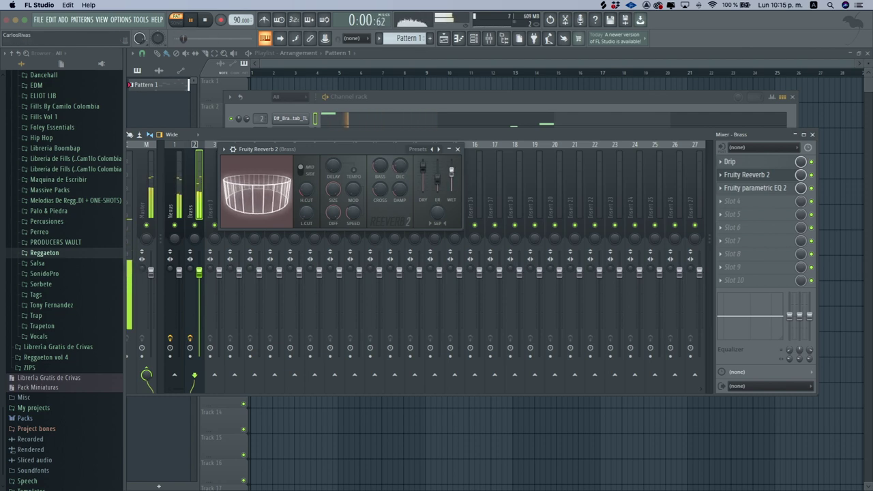
{"action": "key", "text": "space"}
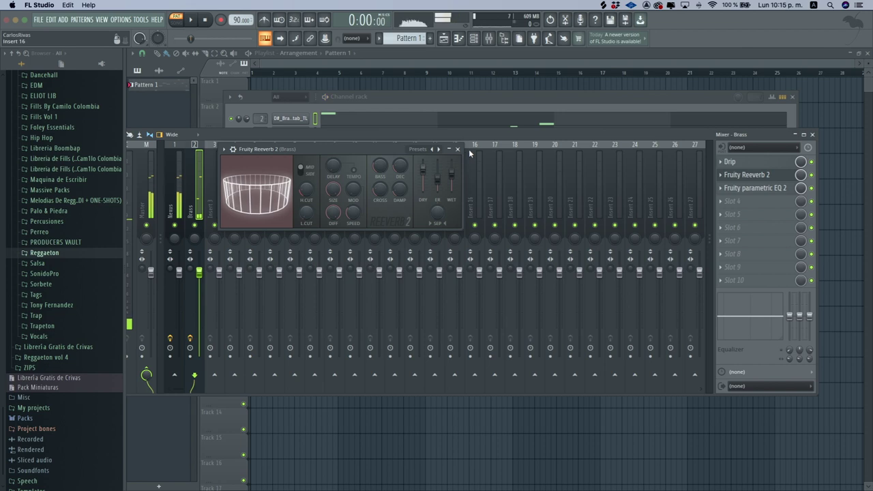
{"action": "left_click", "coordinate": [458, 149]}
Step: Lower bands 3 and 7 in the Brass track's Fruity Parametric EQ 2 while auditioning the pattern
{"action": "left_click", "coordinate": [757, 189]}
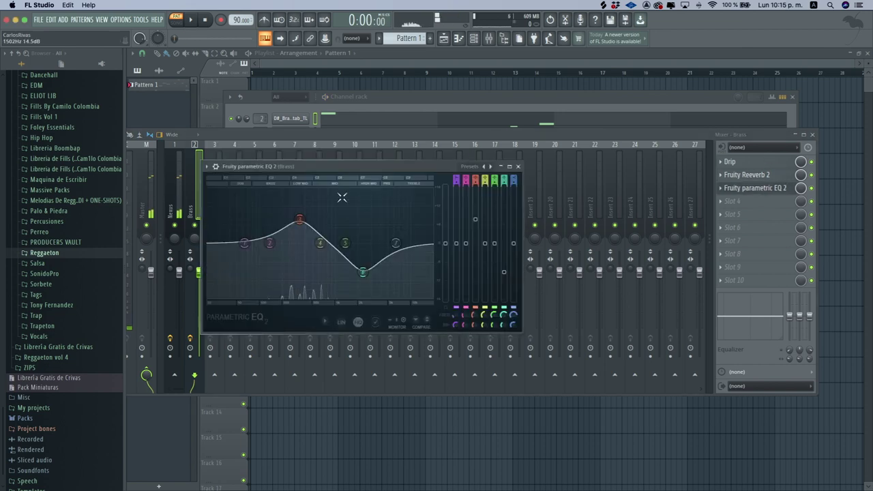
{"action": "key", "text": "space"}
{"action": "left_click_drag", "start_coordinate": [396, 244], "coordinate": [395, 268]}
{"action": "key", "text": "space"}
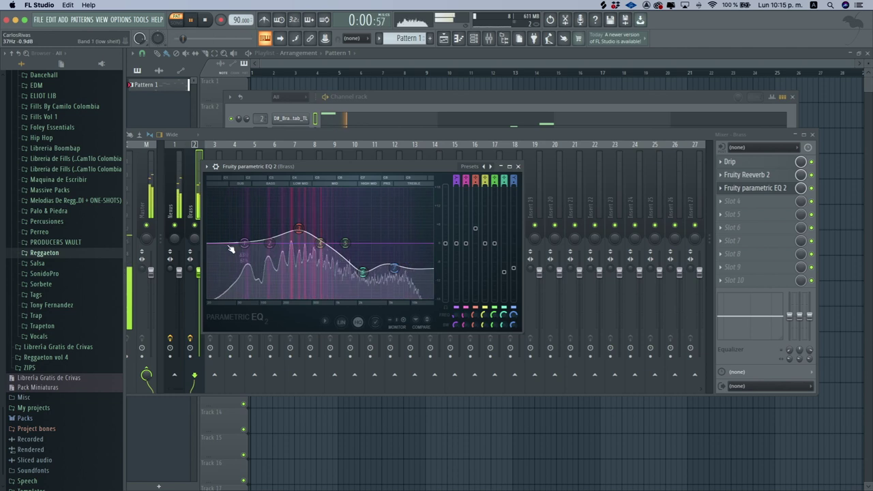
Step: Change band 1 of the Brass EQ to a high pass with its cutoff at about 94 Hz, and close the EQ
{"action": "right_click", "coordinate": [244, 244]}
{"action": "left_click", "coordinate": [276, 276]}
{"action": "right_click", "coordinate": [247, 246]}
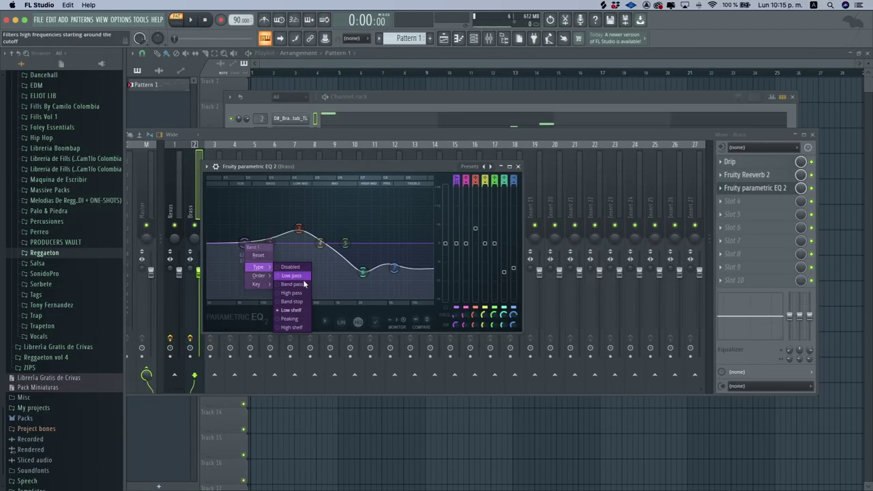
{"action": "left_click", "coordinate": [294, 292]}
{"action": "left_click_drag", "start_coordinate": [244, 243], "coordinate": [257, 243]}
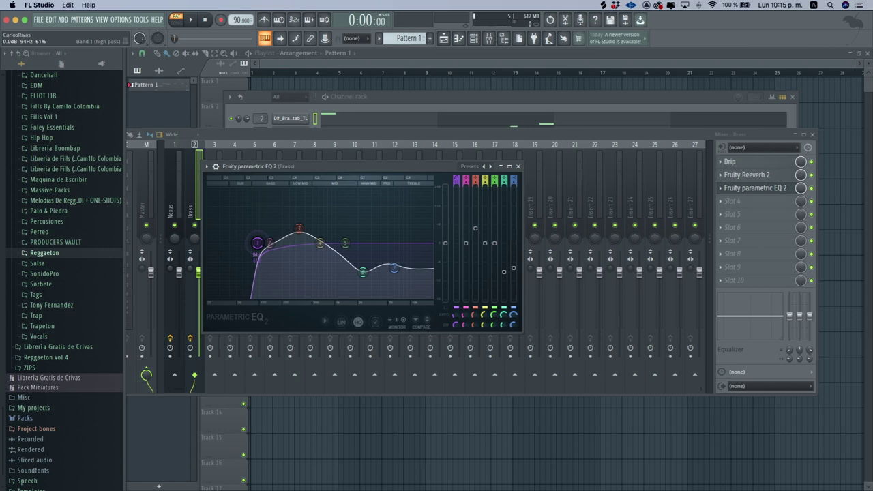
{"action": "left_click", "coordinate": [519, 167]}
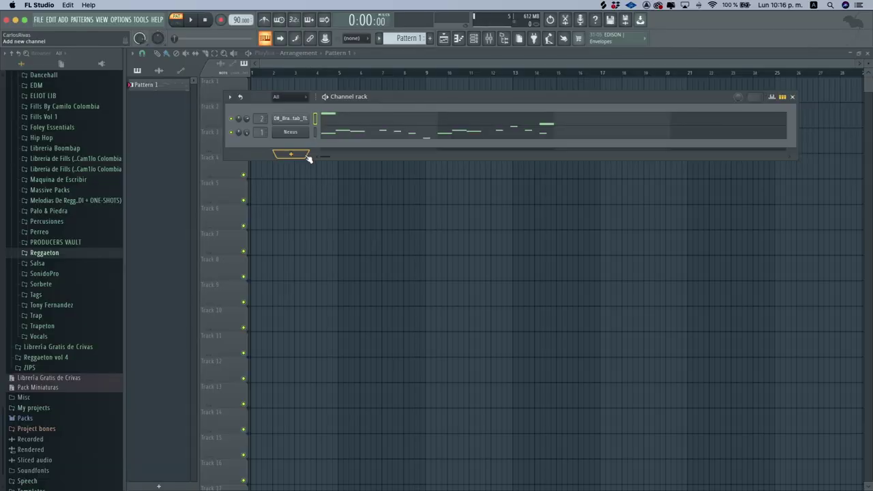
Step: Add a 3x Osc channel to the pattern and close its plugin window
{"action": "left_click", "coordinate": [294, 155]}
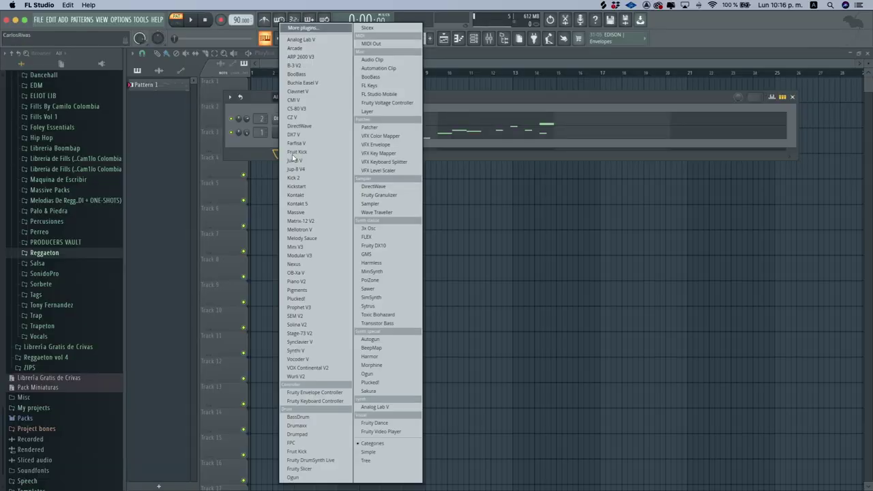
{"action": "left_click", "coordinate": [385, 229]}
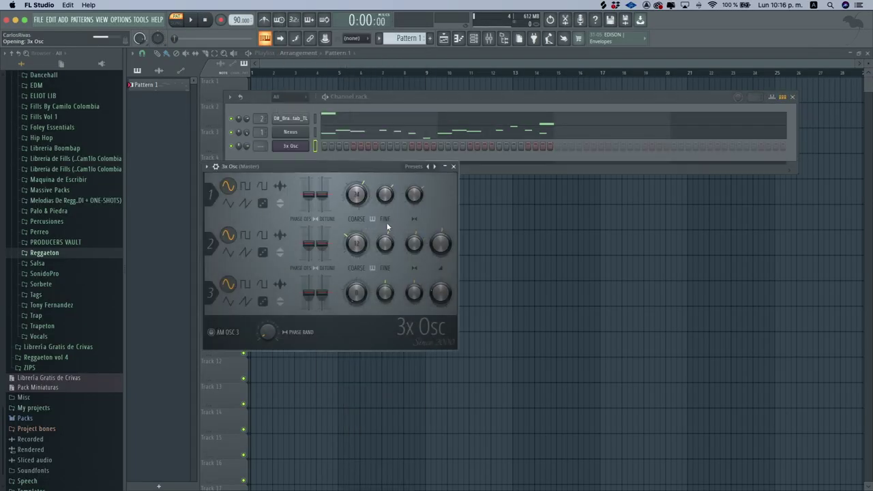
{"action": "left_click", "coordinate": [454, 167]}
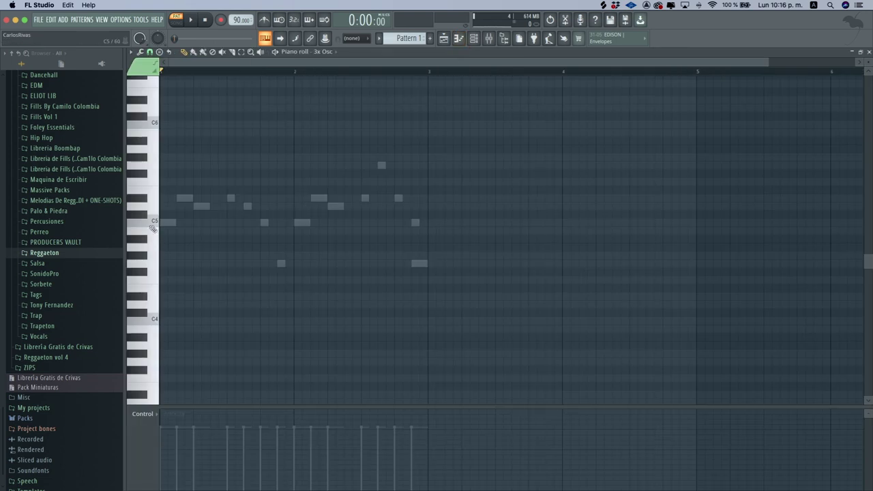
Step: Place 3x Osc notes C5 at the start and D#5 at the middle of both bar 1 and bar 2
{"action": "left_click", "coordinate": [159, 223]}
{"action": "left_click", "coordinate": [230, 199]}
{"action": "left_click", "coordinate": [299, 223]}
{"action": "left_click", "coordinate": [364, 198]}
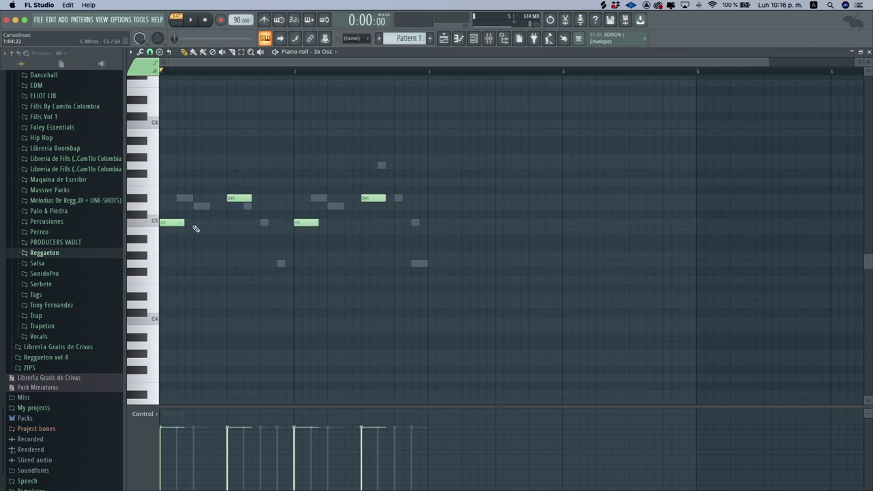
Step: Transpose all four 3x Osc notes down one octave and audition the pattern
{"action": "left_click_drag", "start_coordinate": [396, 273], "coordinate": [126, 171]}
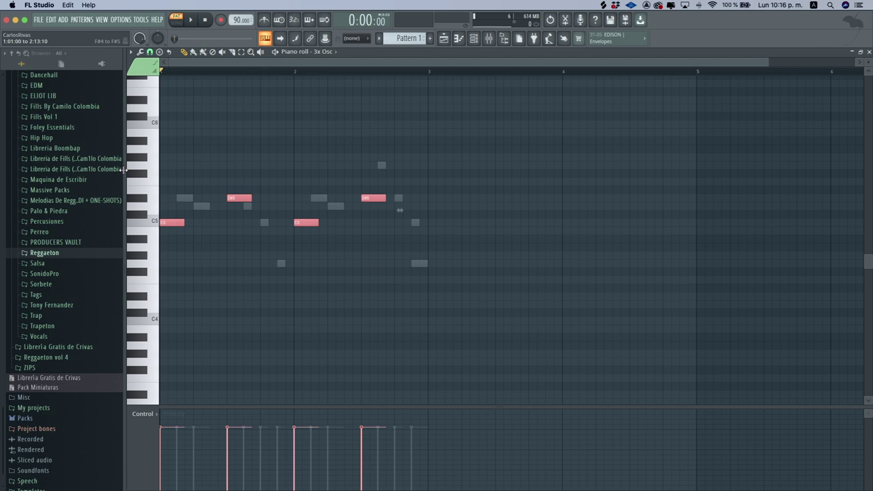
{"action": "key", "text": "ctrl+Down"}
{"action": "key", "text": "space"}
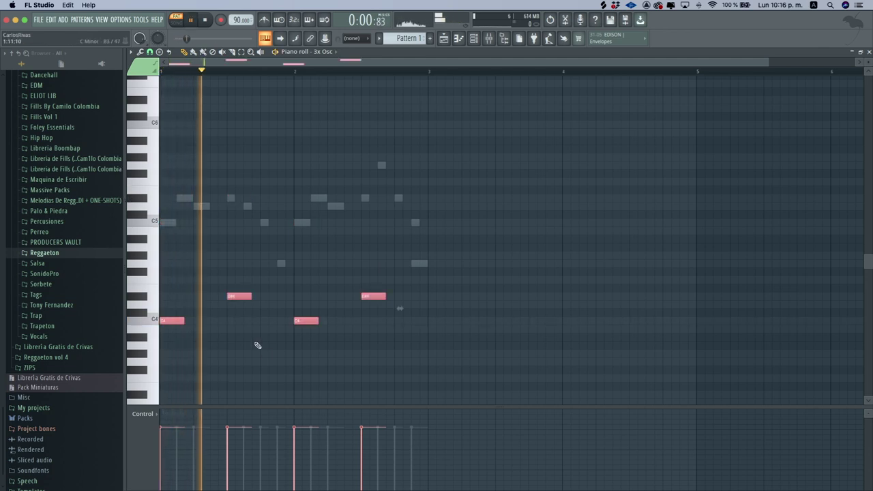
{"action": "key", "text": "space"}
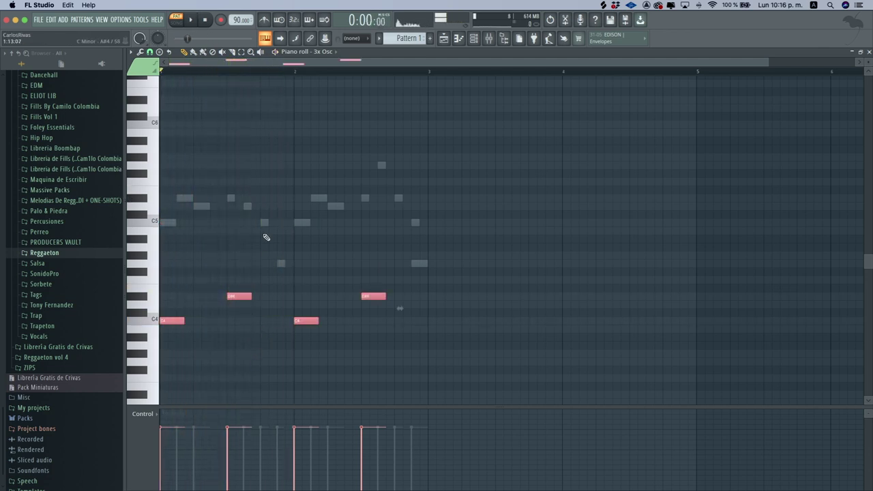
Step: Add a C4 note late in bar 1 and D#4 and G3 notes at the end of bar 2, audition, and close the piano roll
{"action": "left_click", "coordinate": [266, 320]}
{"action": "key", "text": "space"}
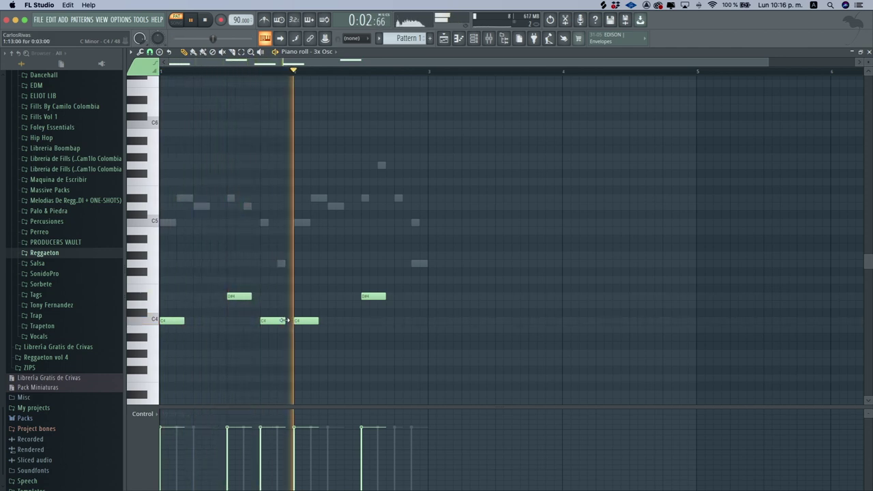
{"action": "key", "text": "space"}
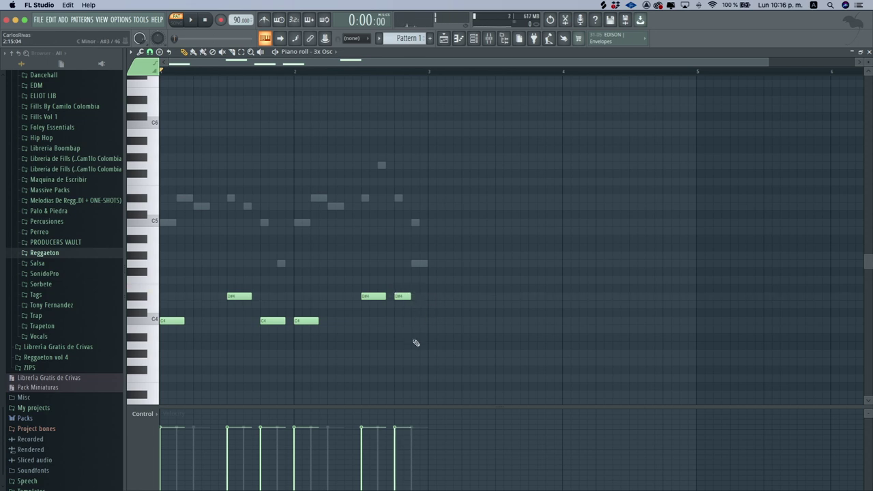
{"action": "key", "text": "space"}
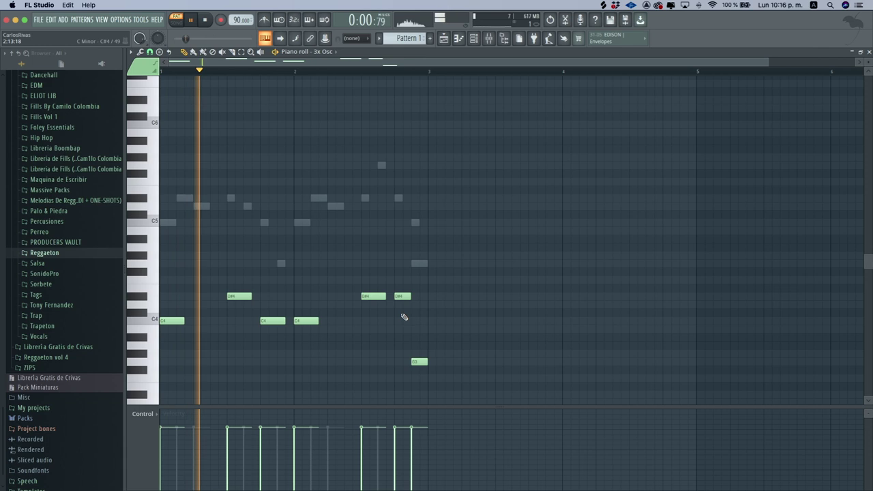
{"action": "scroll", "coordinate": [405, 318], "scroll_direction": "down", "scroll_amount": 4}
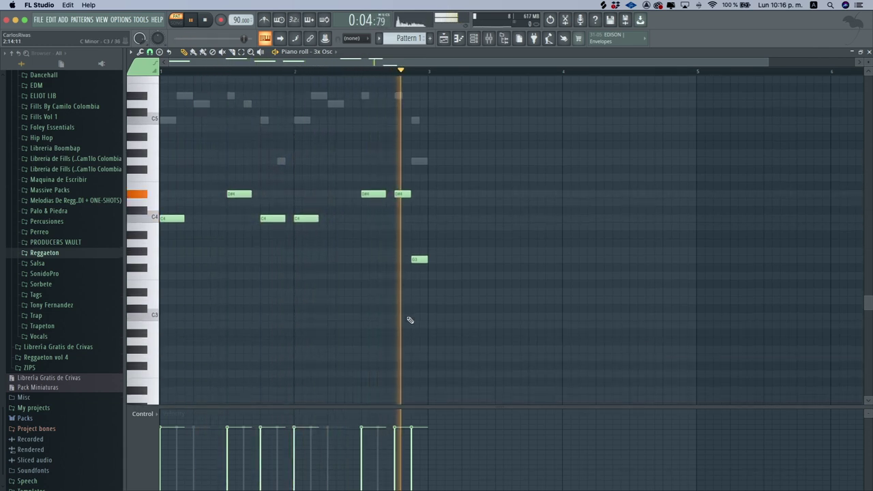
{"action": "left_click", "coordinate": [868, 52]}
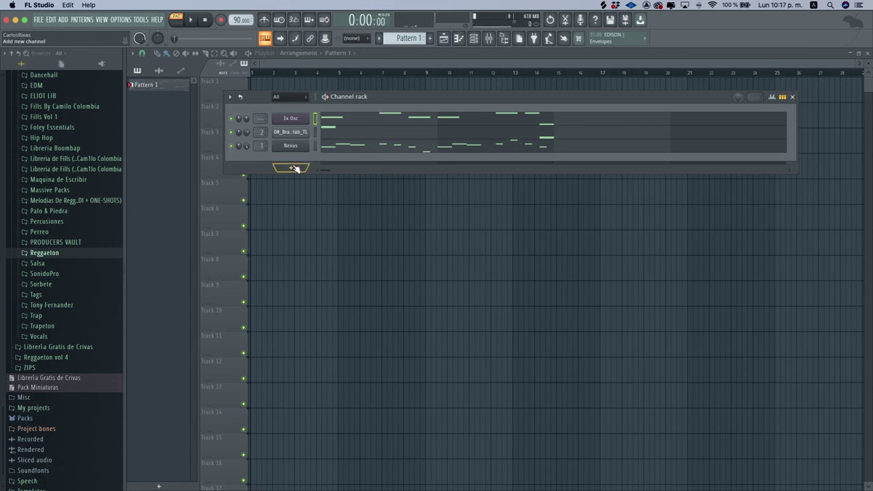
Step: Load DrumLoop_Clasico_88bpm from the Reggaeton Vol. 3 DrumLoops folder into a new Fruity Slicer channel
{"action": "left_click", "coordinate": [45, 253]}
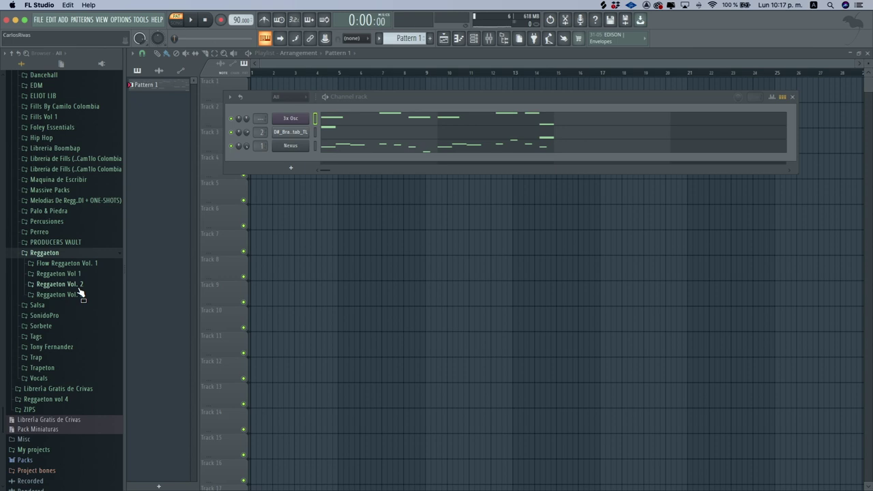
{"action": "left_click", "coordinate": [59, 295]}
{"action": "left_click", "coordinate": [70, 307]}
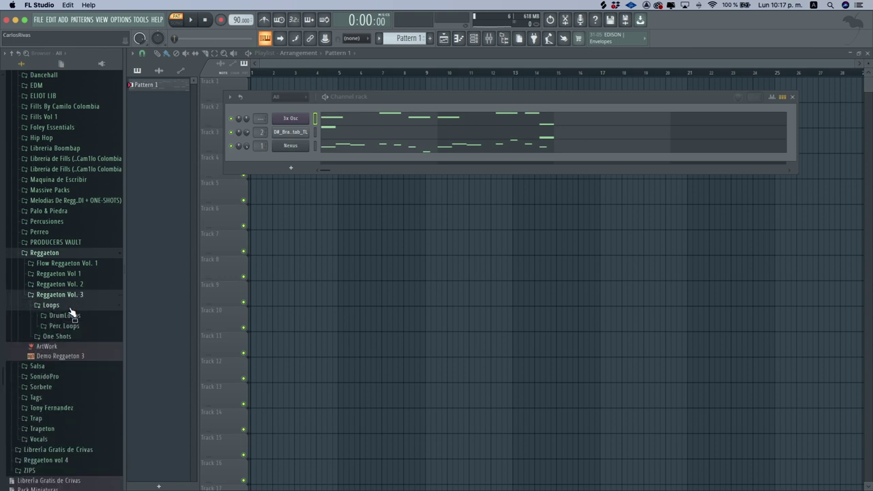
{"action": "left_click", "coordinate": [74, 318]}
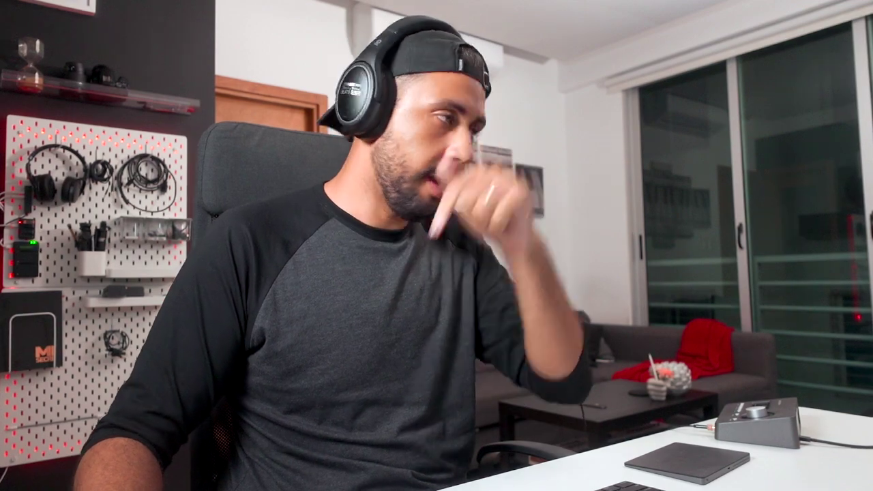
{"action": "left_click", "coordinate": [75, 293]}
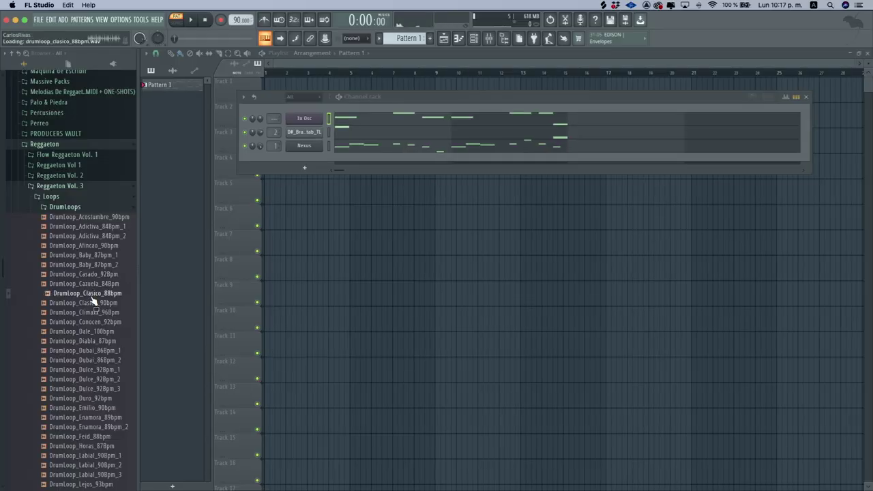
{"action": "right_click", "coordinate": [95, 295]}
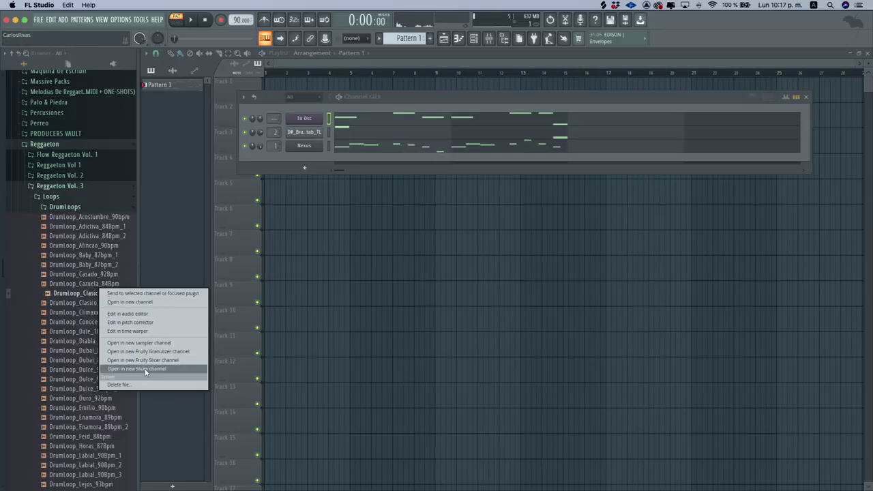
{"action": "left_click", "coordinate": [155, 365]}
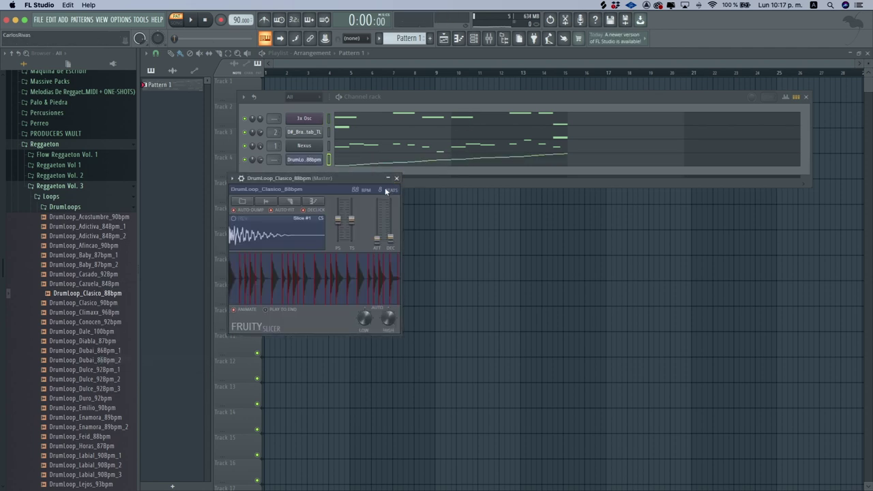
Step: Audition the pattern with the sliced drum loop's notes open in the piano roll, and close the piano roll
{"action": "left_click", "coordinate": [398, 179]}
{"action": "left_click", "coordinate": [385, 164]}
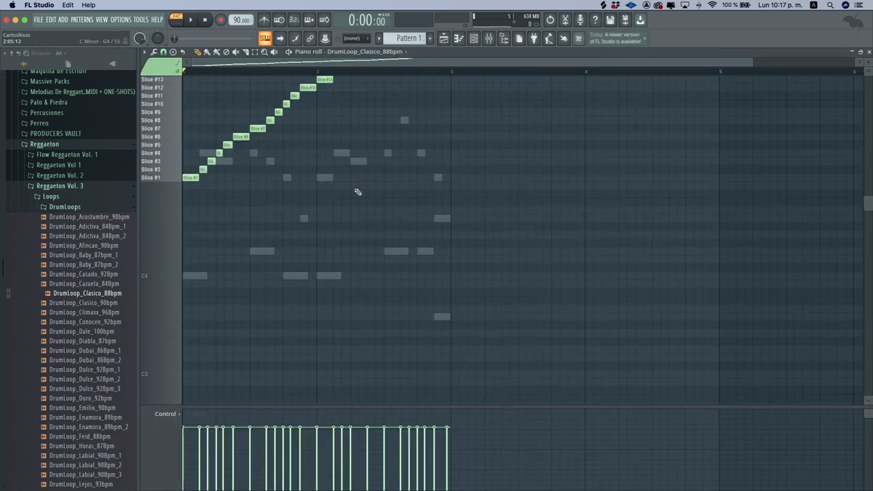
{"action": "key", "text": "space"}
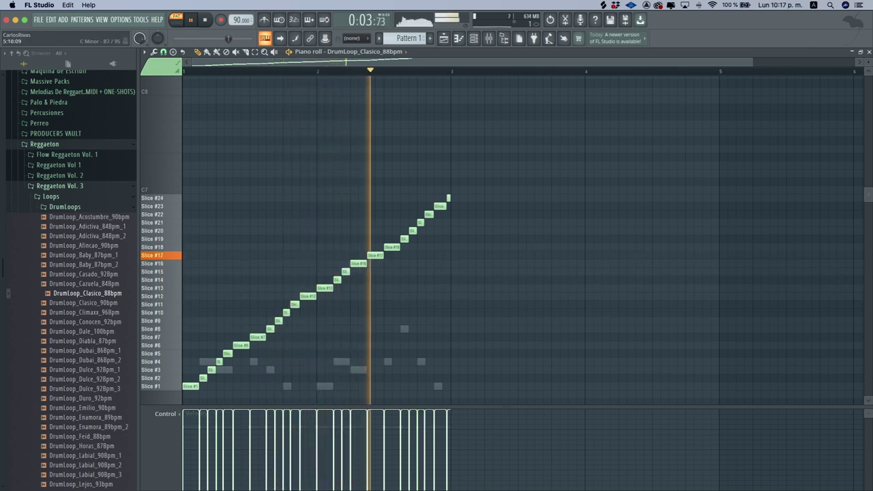
{"action": "left_click", "coordinate": [868, 52]}
{"action": "key", "text": "space"}
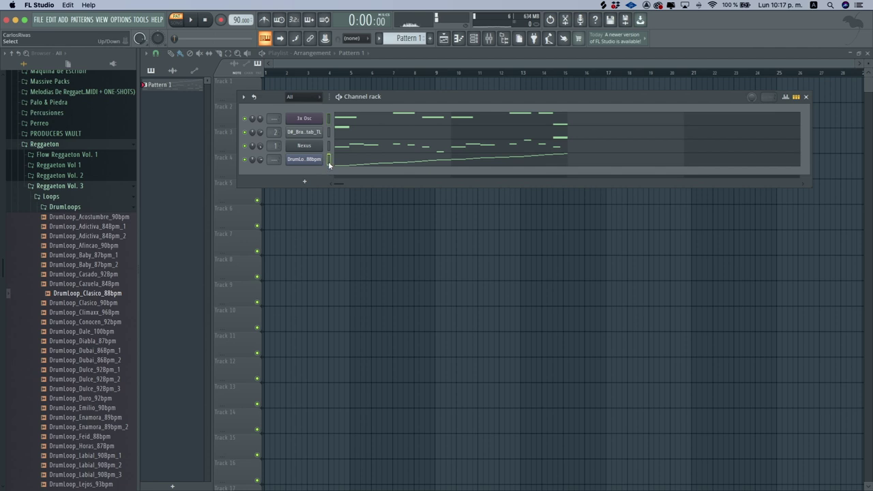
Step: Route the 3x Osc channel to mixer track 3 and the DrumLoop_Clasico_88bpm channel to mixer track 4
{"action": "left_click", "coordinate": [478, 42]}
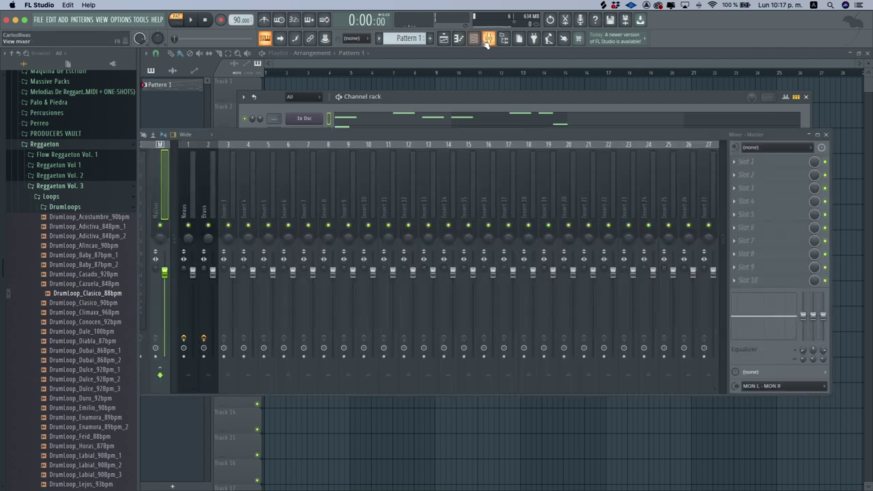
{"action": "left_click", "coordinate": [228, 187]}
{"action": "key", "text": "ctrl+l"}
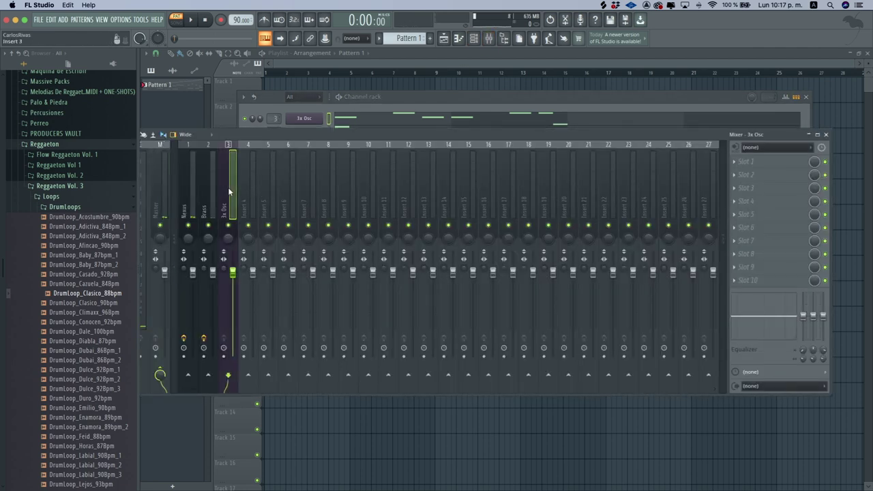
{"action": "key", "text": "F6"}
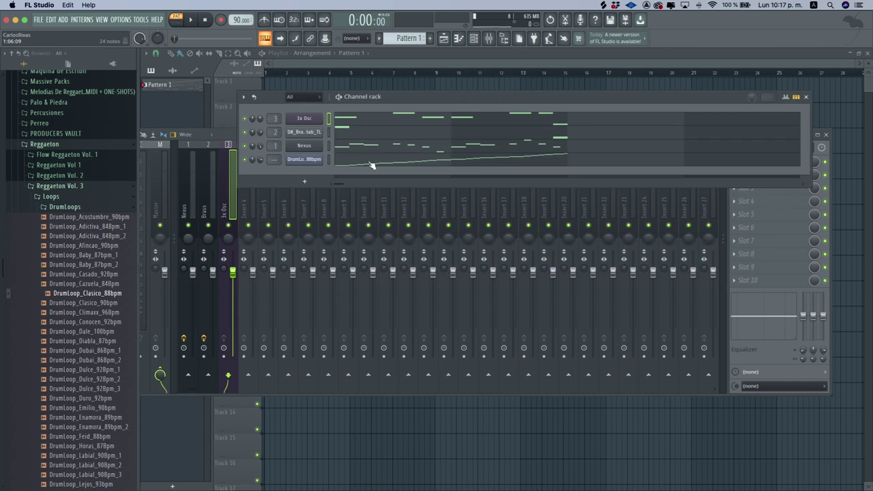
{"action": "left_click", "coordinate": [246, 207]}
Step: Solo the drum loop, bring 3x Osc, Brass and Nexus back in during playback, and lower their levels, with Nexus at 74%
{"action": "right_click", "coordinate": [250, 225]}
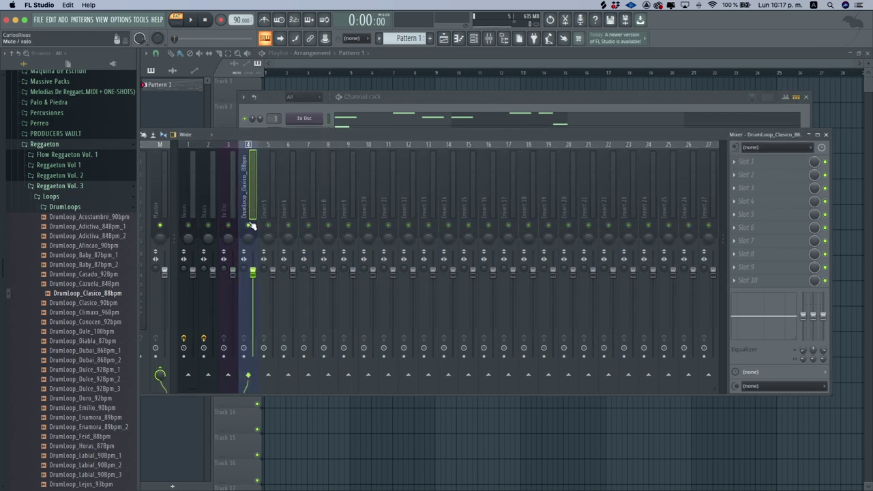
{"action": "key", "text": "space"}
{"action": "left_click", "coordinate": [228, 225]}
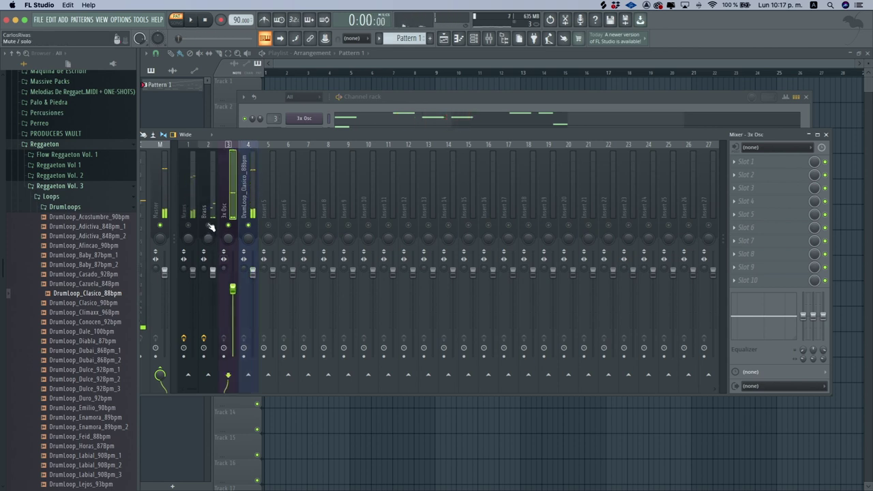
{"action": "left_click", "coordinate": [209, 226]}
{"action": "left_click", "coordinate": [188, 225]}
{"action": "key", "text": "space"}
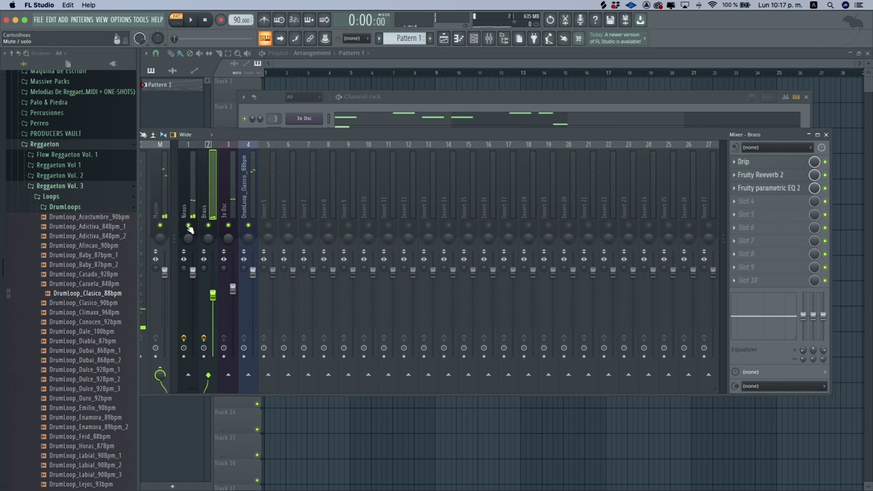
{"action": "key", "text": "space"}
{"action": "left_click_drag", "start_coordinate": [193, 271], "coordinate": [192, 292]}
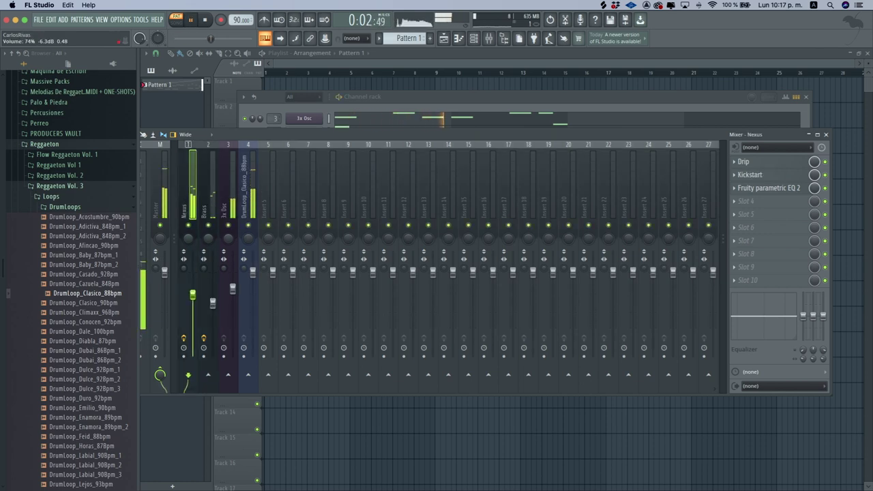
Step: Add Fruity Parametric EQ 2 to the drum loop's mixer track and slightly cut band 6 around 2.5 kHz
{"action": "left_click", "coordinate": [245, 204]}
{"action": "left_click", "coordinate": [740, 162]}
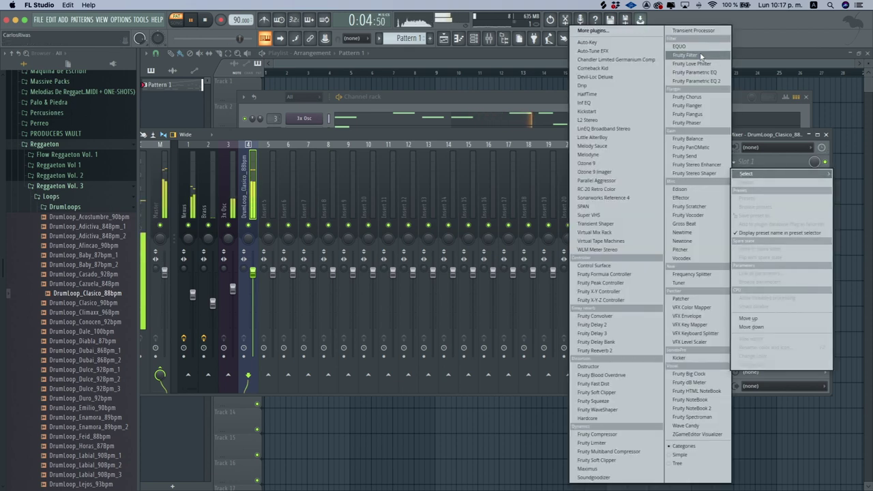
{"action": "left_click", "coordinate": [696, 81]}
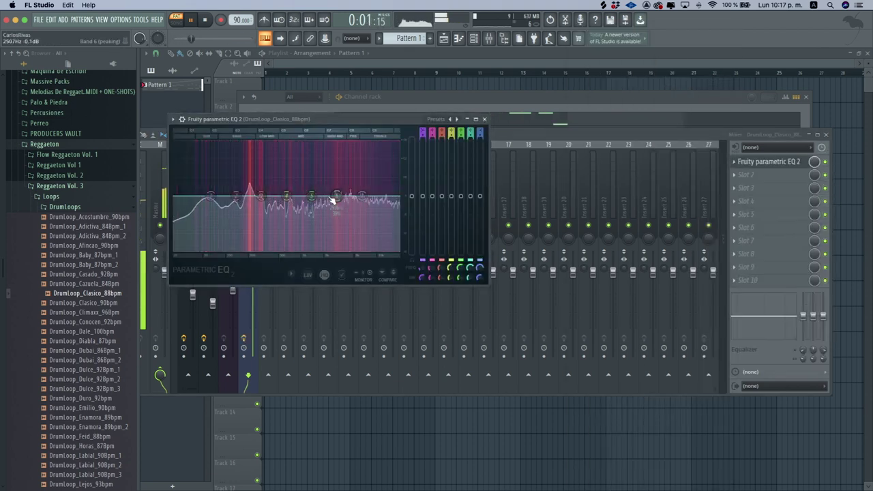
{"action": "left_click_drag", "start_coordinate": [338, 199], "coordinate": [338, 204]}
{"action": "left_click", "coordinate": [484, 119]}
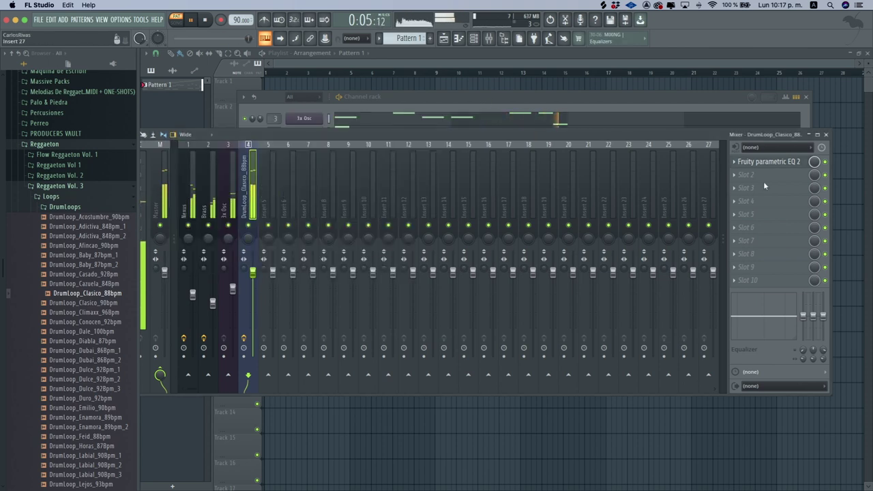
Step: Add Transient Processor as the drum loop track's second effect and set its release to about -39%
{"action": "left_click", "coordinate": [747, 176]}
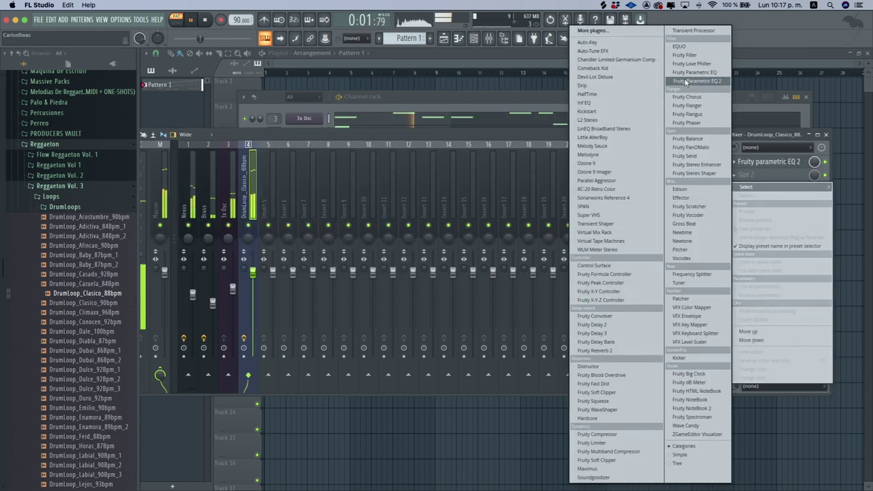
{"action": "left_click", "coordinate": [694, 31]}
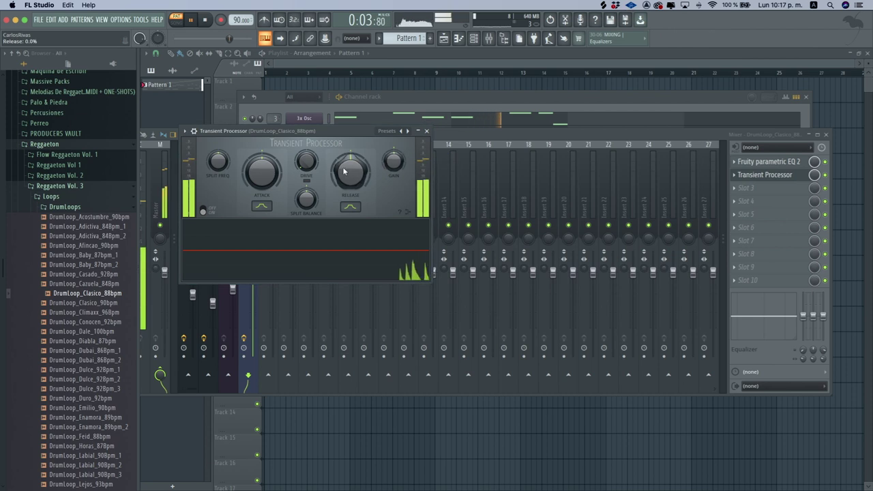
{"action": "left_click_drag", "start_coordinate": [346, 172], "coordinate": [346, 174]}
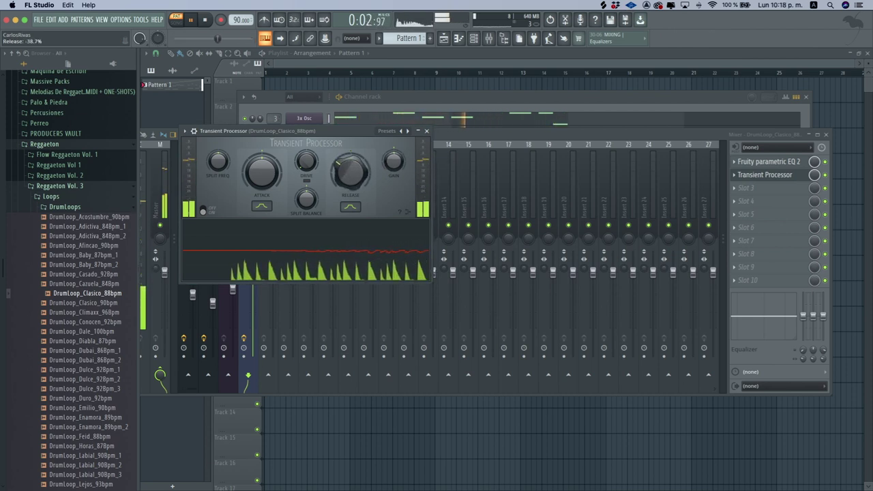
{"action": "left_click", "coordinate": [426, 131]}
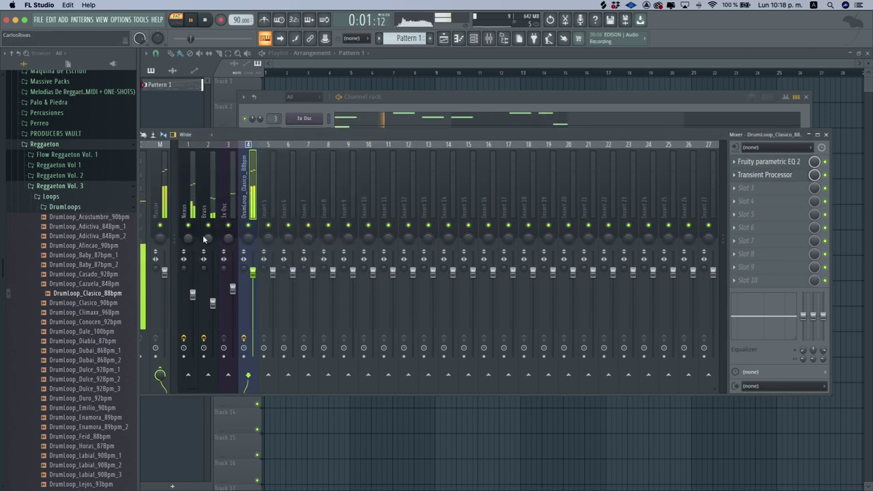
Step: Set the wet level of Fruity Reeverb 2 on the Brass mixer track to 44%
{"action": "left_click", "coordinate": [204, 239]}
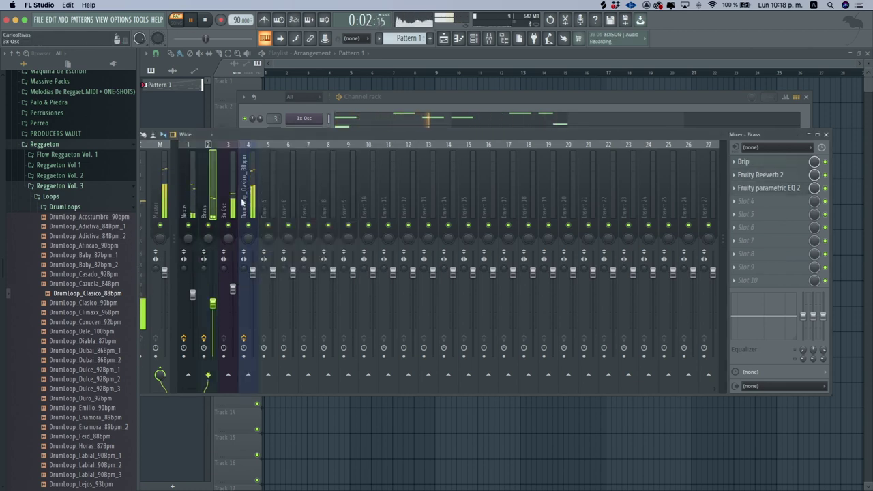
{"action": "left_click", "coordinate": [771, 175]}
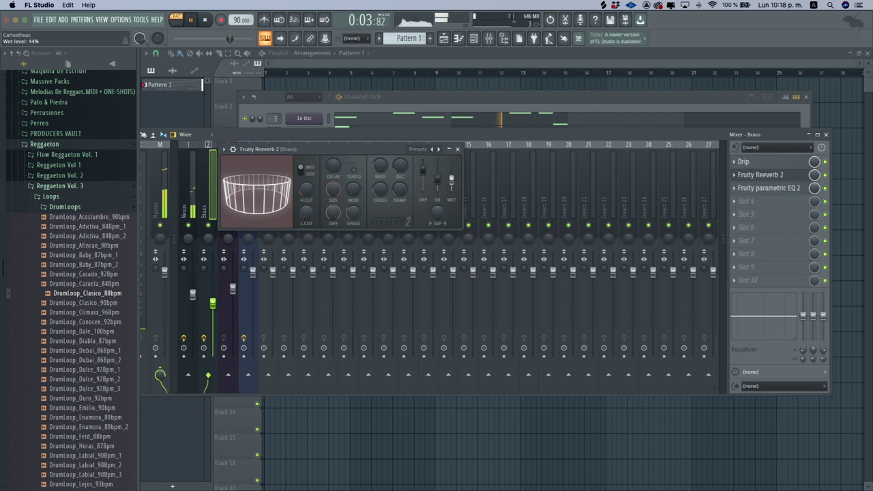
{"action": "left_click", "coordinate": [457, 149]}
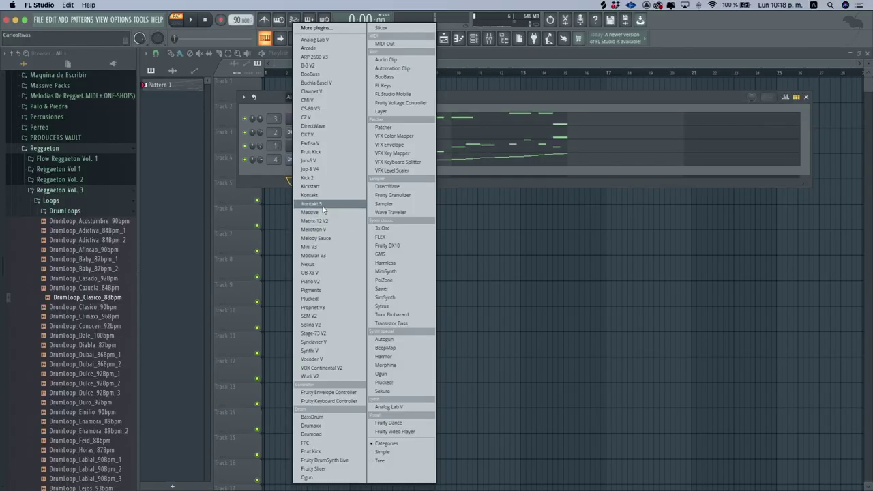
Step: Add a second Nexus channel, browse its Lead presets and load Adagio
{"action": "left_click", "coordinate": [323, 265]}
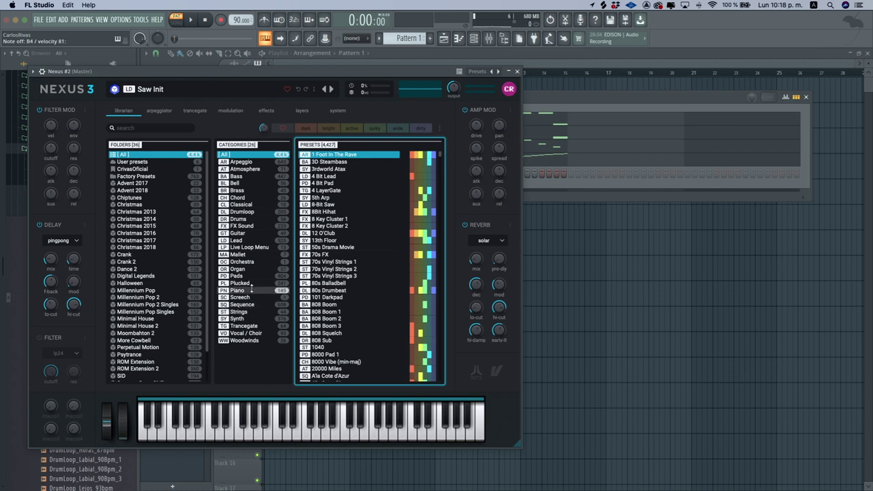
{"action": "left_click", "coordinate": [236, 240]}
{"action": "left_click", "coordinate": [325, 162]}
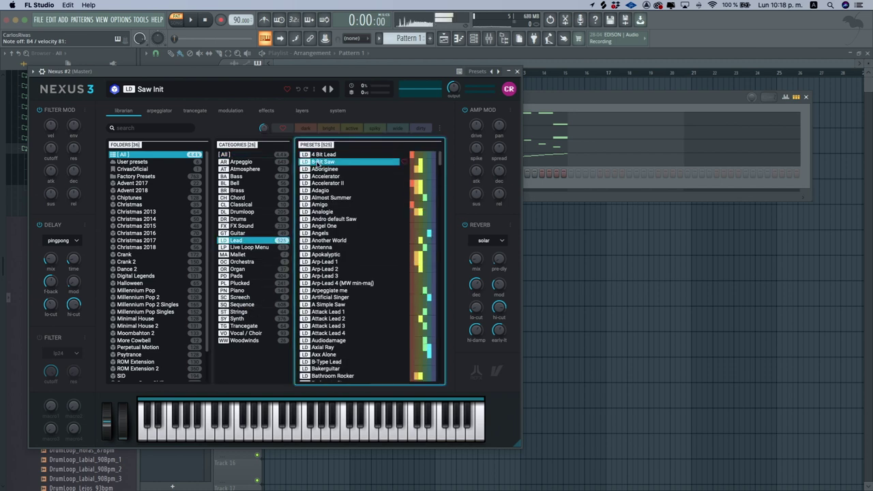
{"action": "key", "text": "Down"}
{"action": "key", "text": "Down"}
{"action": "key", "text": "Down"}
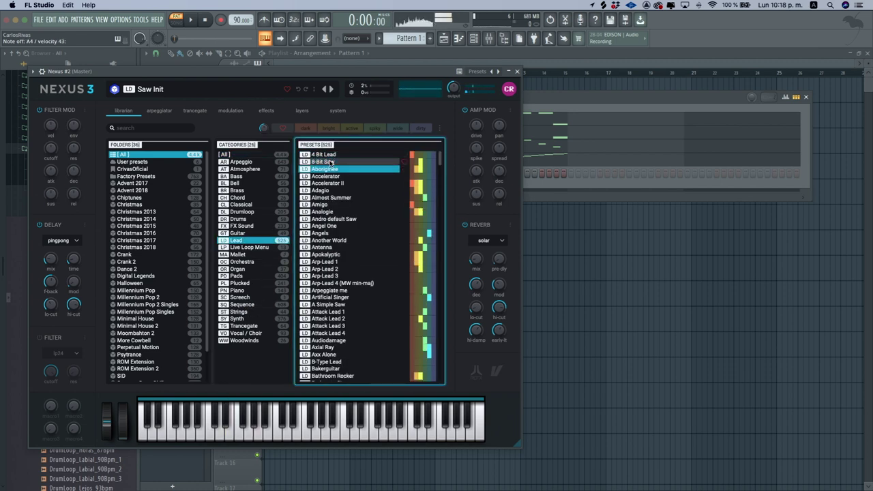
{"action": "key", "text": "Down"}
{"action": "key", "text": "Down"}
{"action": "key", "text": "Down"}
{"action": "key", "text": "Up"}
{"action": "key", "text": "Up"}
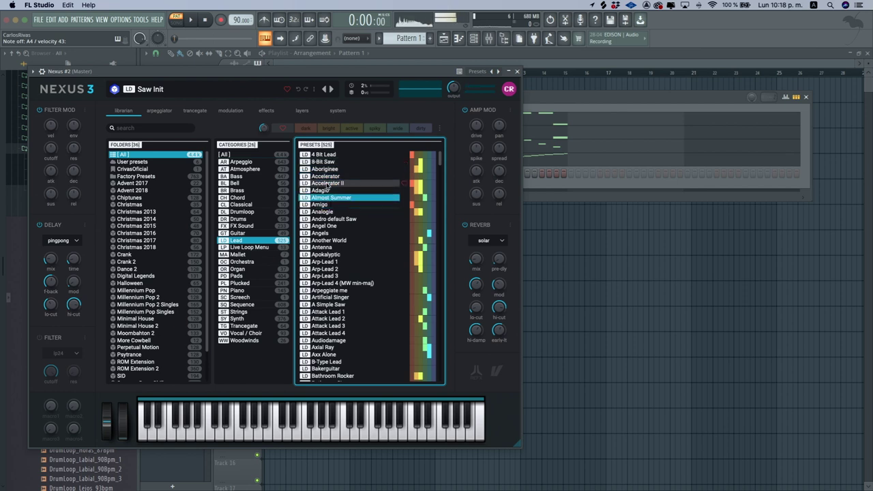
{"action": "left_click", "coordinate": [325, 193]}
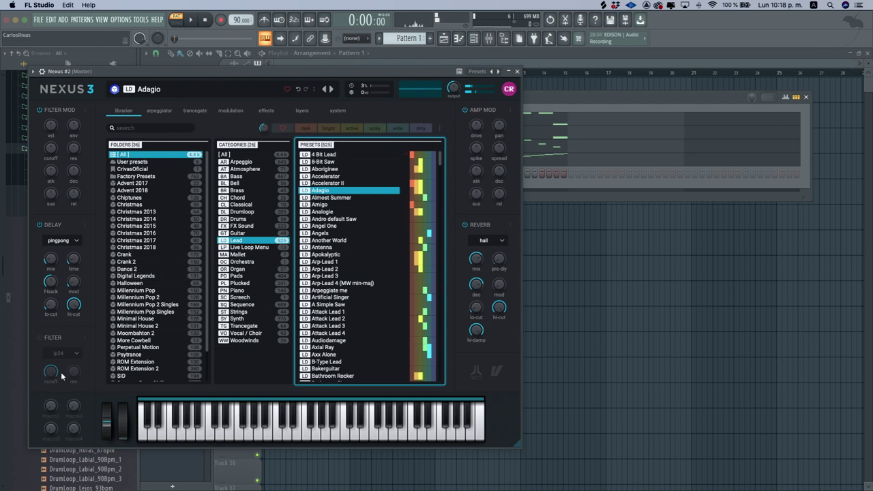
Step: Enable the filter in the second Nexus, set its type to hp24, adjust the cutoff and close the plugin
{"action": "left_click", "coordinate": [40, 338]}
{"action": "left_click", "coordinate": [58, 353]}
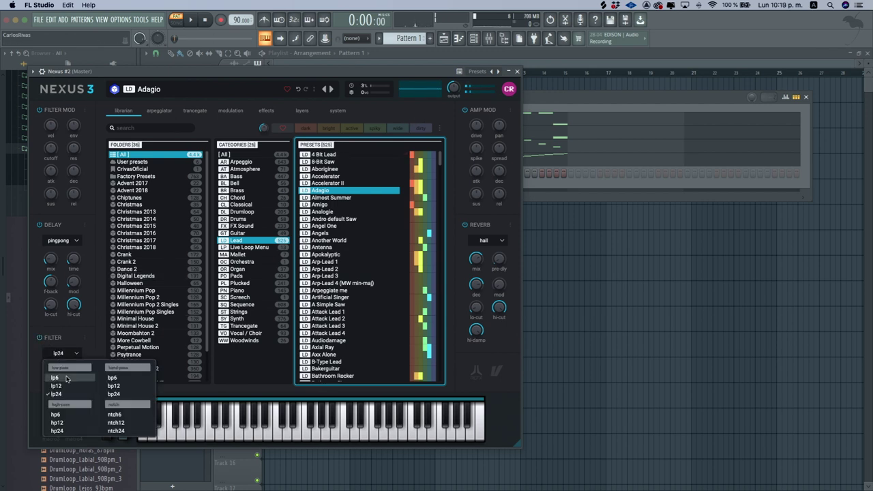
{"action": "left_click", "coordinate": [58, 430]}
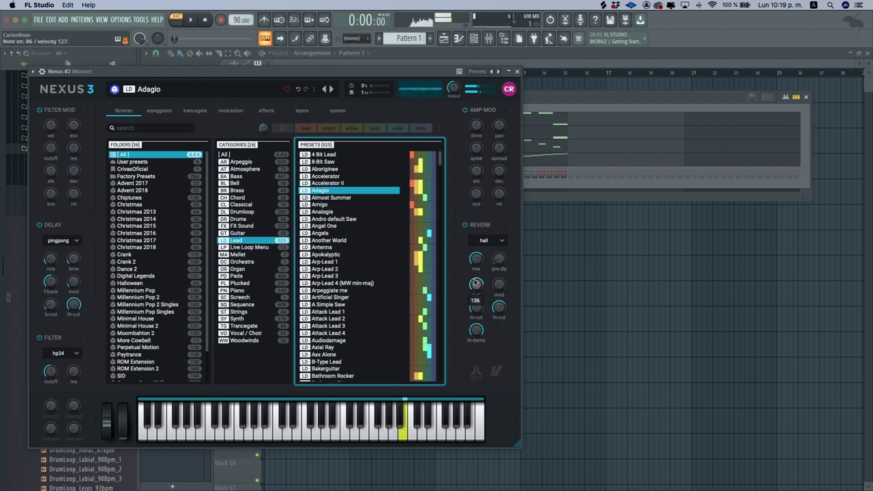
{"action": "left_click", "coordinate": [517, 72]}
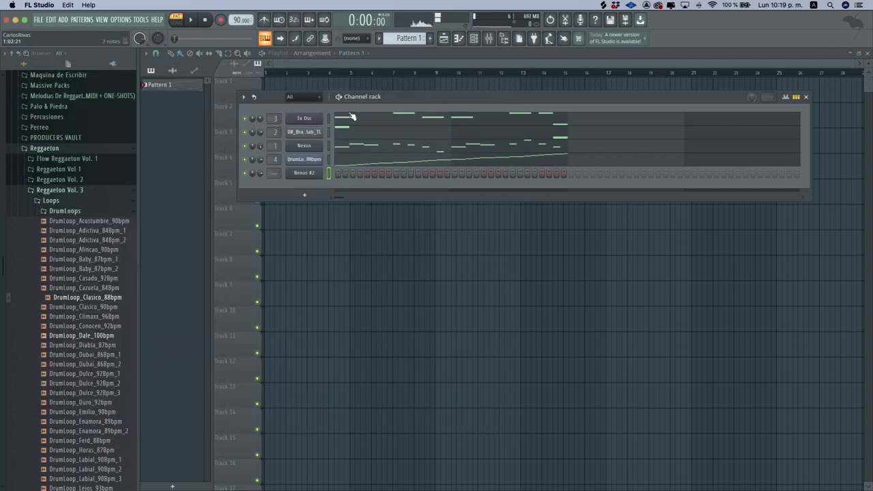
Step: Route the Nexus #2 channel to mixer track 5
{"action": "left_click", "coordinate": [488, 38]}
{"action": "left_click", "coordinate": [260, 193]}
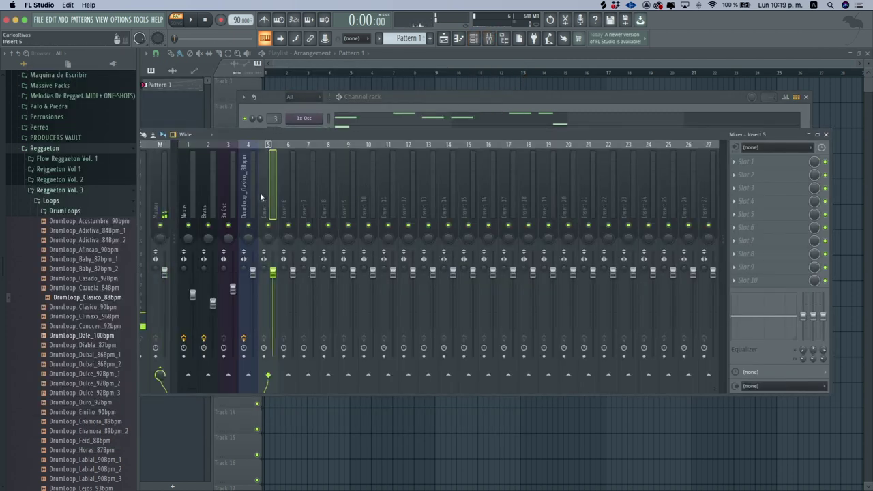
{"action": "left_click", "coordinate": [466, 95]}
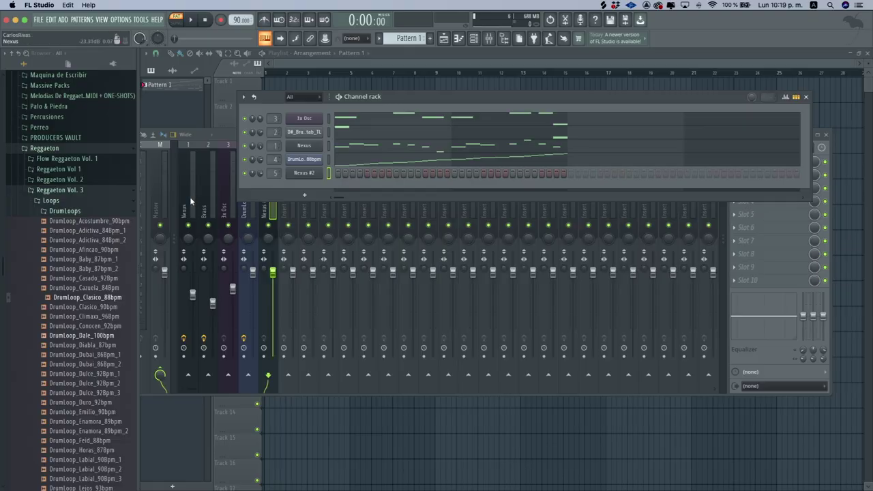
Step: Copy the mixer state of Nexus track 1, with its effects and level, onto mixer track 5
{"action": "left_click", "coordinate": [190, 196]}
{"action": "right_click", "coordinate": [192, 199]}
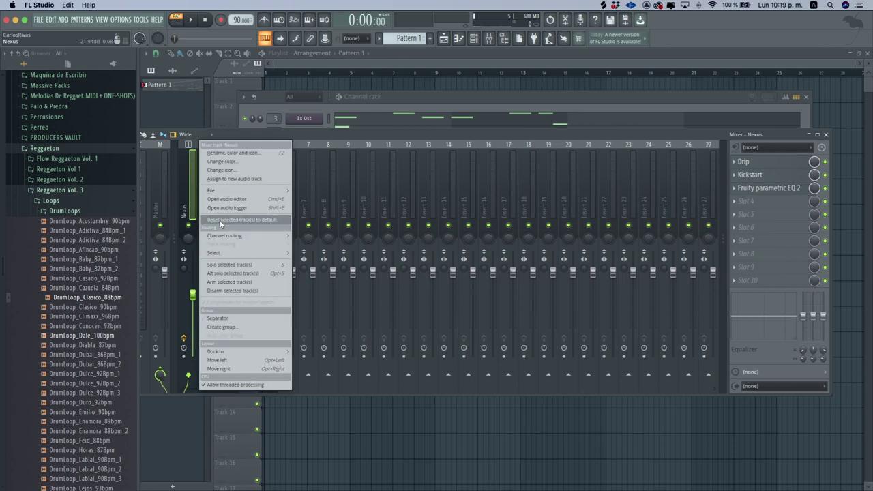
{"action": "mouse_move", "coordinate": [225, 191]}
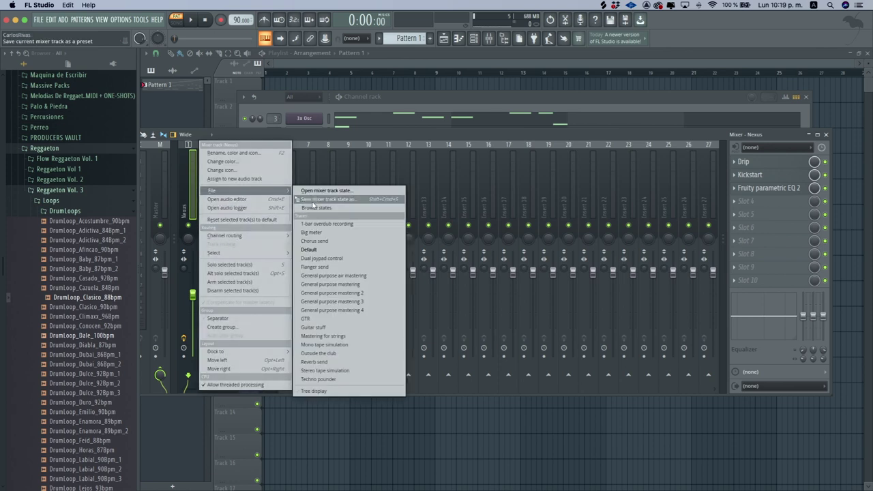
{"action": "left_click", "coordinate": [293, 200]}
{"action": "left_click", "coordinate": [268, 187]}
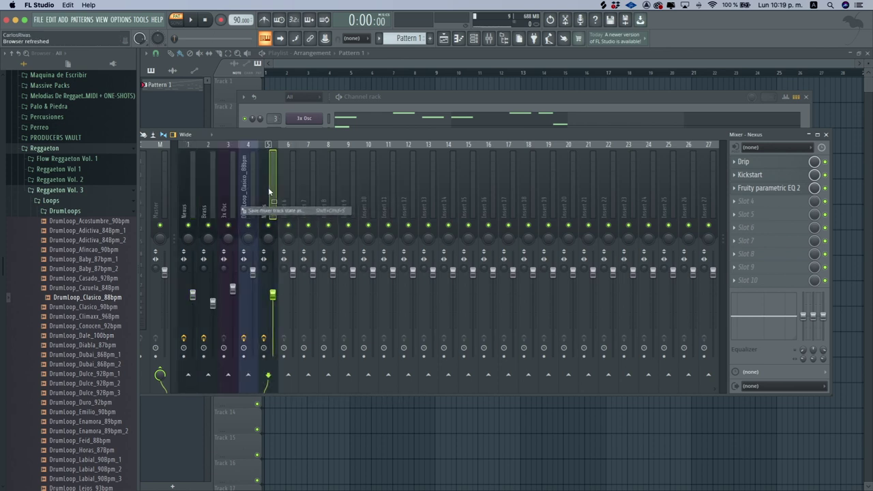
Step: Lower the high shelf (band 7) of track 5's Fruity Parametric EQ 2 to -3.8 dB at 6432 Hz
{"action": "left_click", "coordinate": [770, 188]}
{"action": "left_click_drag", "start_coordinate": [409, 235], "coordinate": [410, 255]}
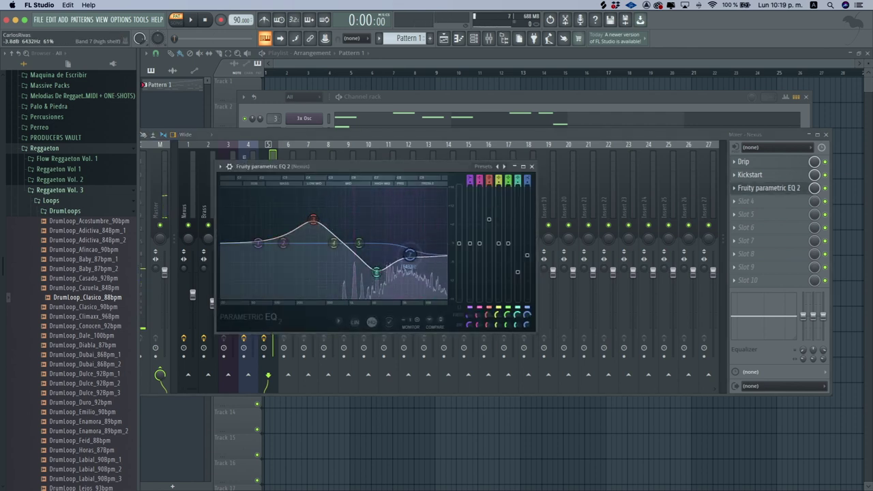
{"action": "left_click", "coordinate": [531, 166]}
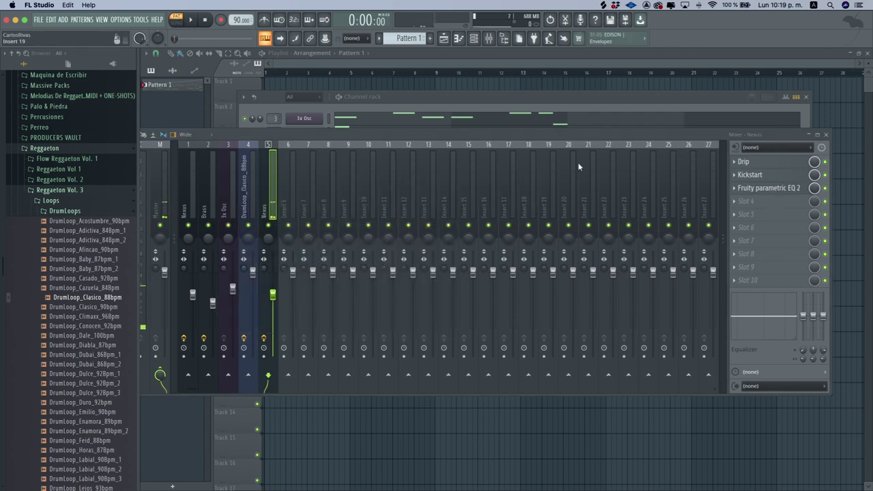
Step: Switch the Drip effect on the track 5 mixer insert to the ICE preset and close the plugin and mixer
{"action": "left_click", "coordinate": [769, 166]}
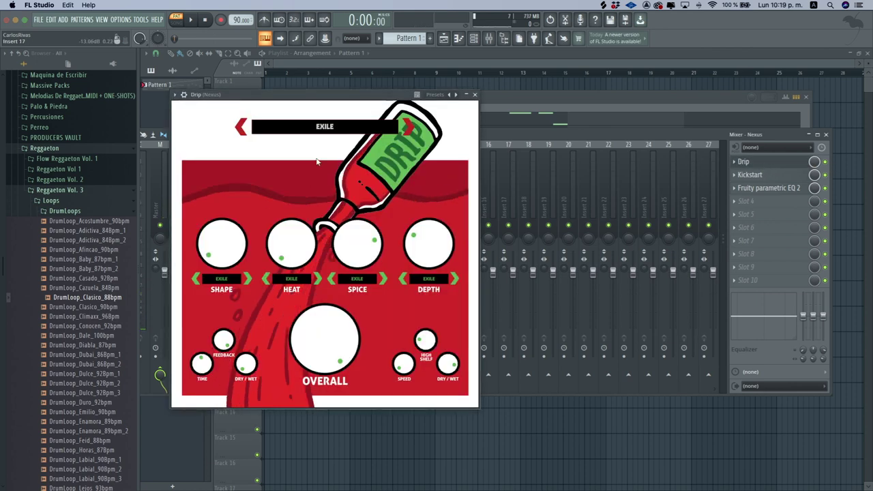
{"action": "left_click", "coordinate": [408, 129]}
{"action": "left_click", "coordinate": [408, 130]}
{"action": "left_click", "coordinate": [408, 129]}
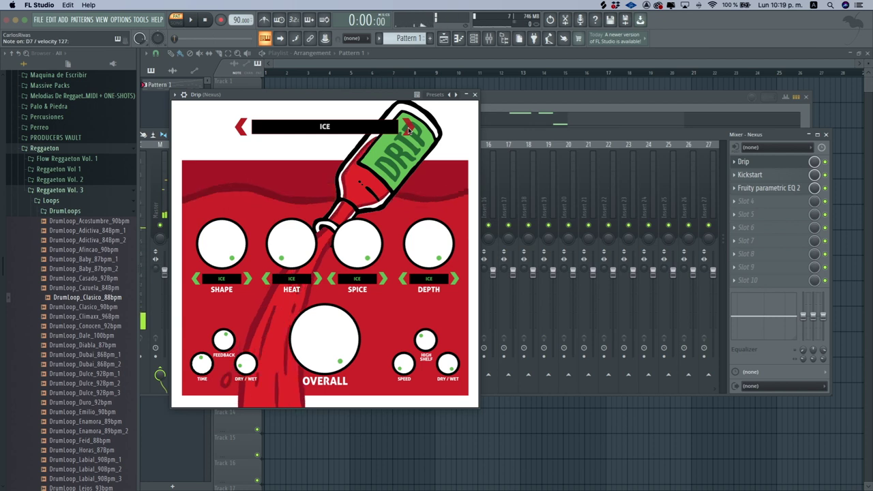
{"action": "left_click", "coordinate": [475, 94]}
{"action": "left_click", "coordinate": [826, 135]}
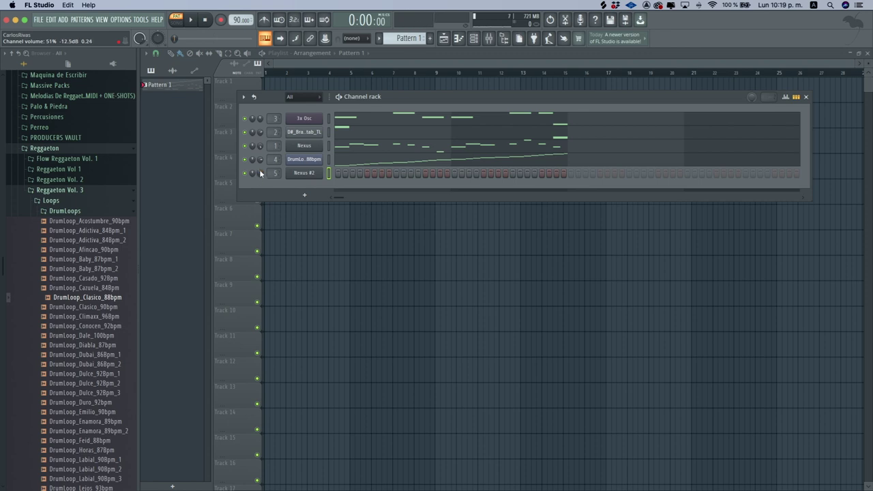
Step: Place four consecutive Pattern 1 clips on Track 1 from bar 1 and set the playback position to bar 4
{"action": "left_click", "coordinate": [228, 92]}
{"action": "mouse_move", "coordinate": [289, 91]}
{"action": "left_mouse_down"}
{"action": "mouse_move", "coordinate": [273, 90]}
{"action": "mouse_move", "coordinate": [403, 89]}
{"action": "left_mouse_up"}
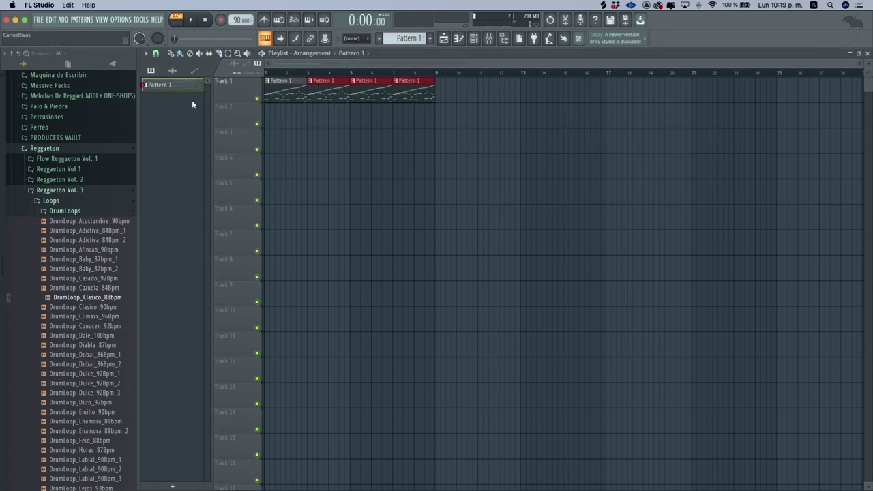
{"action": "left_click", "coordinate": [341, 73]}
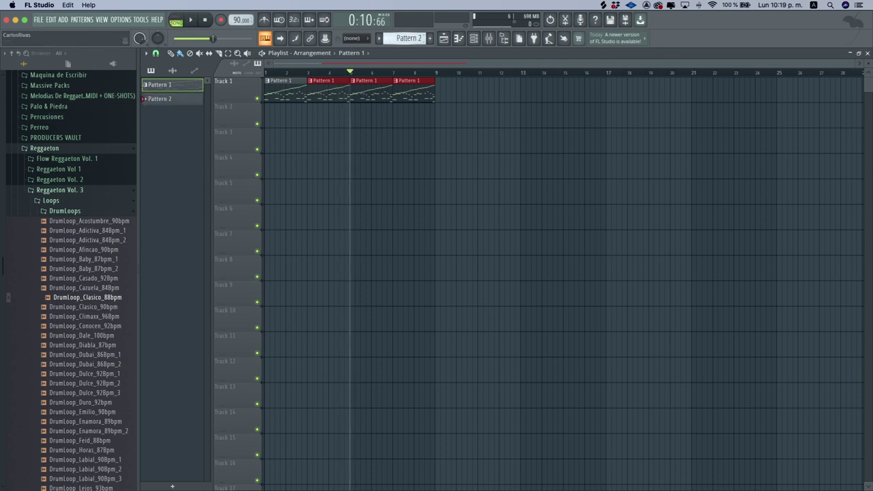
{"action": "left_click", "coordinate": [330, 70]}
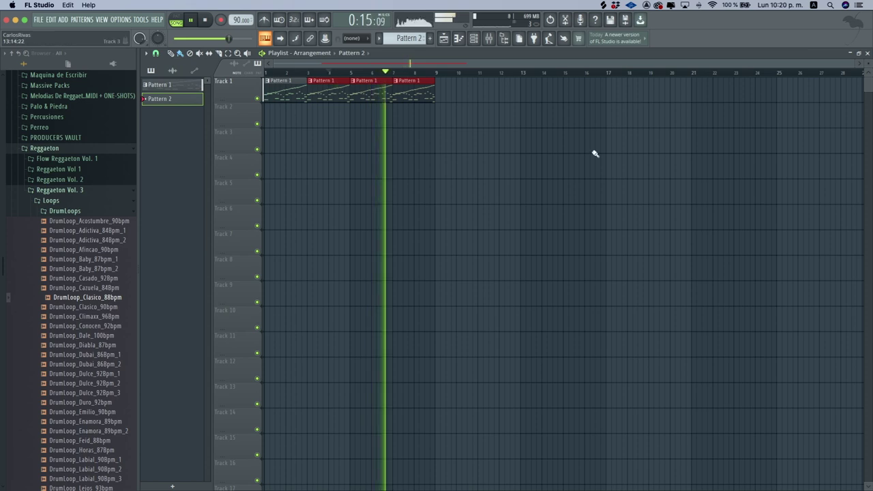
Step: Play the arrangement from bar 4 to audition the Nexus #2 lead sound against it
{"action": "left_click", "coordinate": [868, 53]}
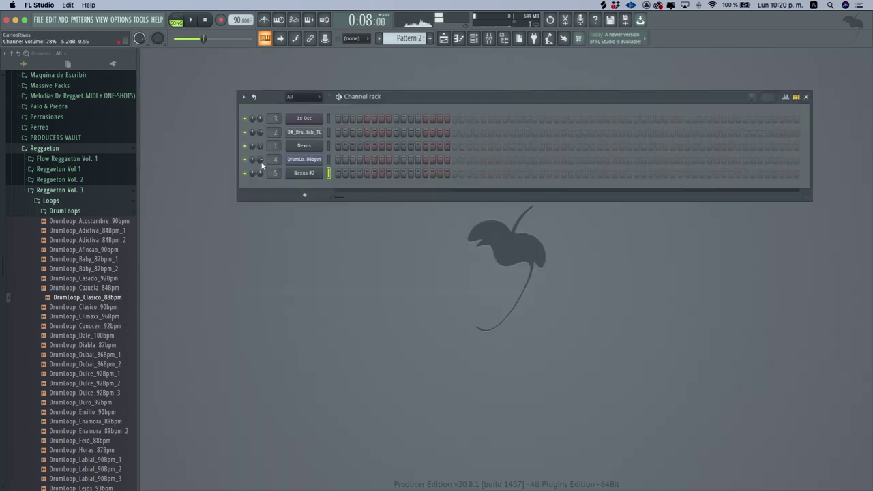
{"action": "left_click", "coordinate": [444, 38]}
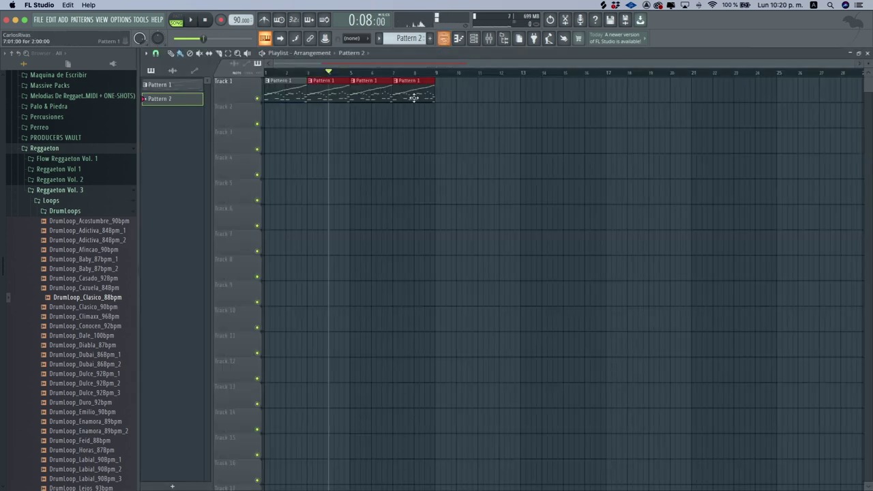
{"action": "key", "text": "space"}
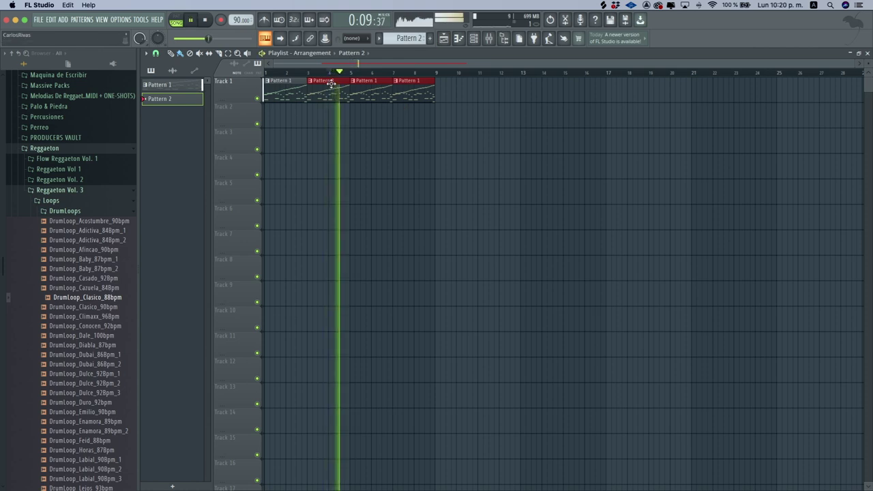
{"action": "key", "text": "space"}
{"action": "key", "text": "space"}
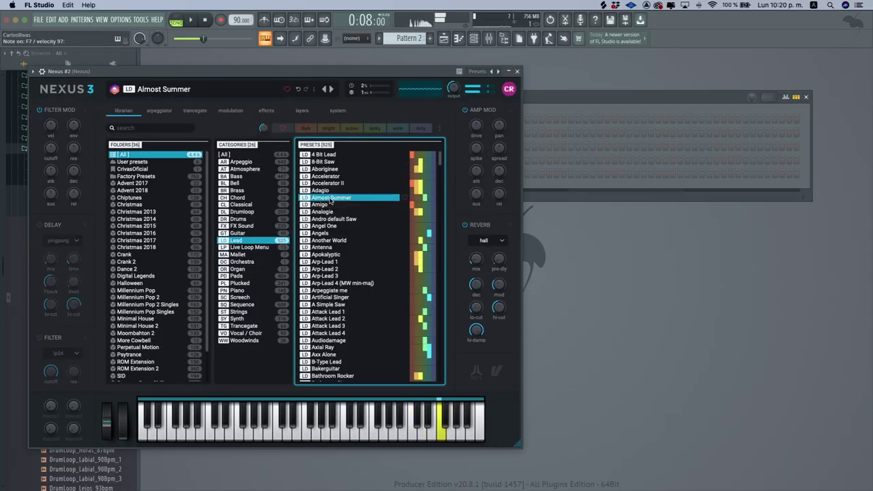
{"action": "left_click", "coordinate": [518, 71]}
{"action": "left_click", "coordinate": [444, 39]}
{"action": "key", "text": "space"}
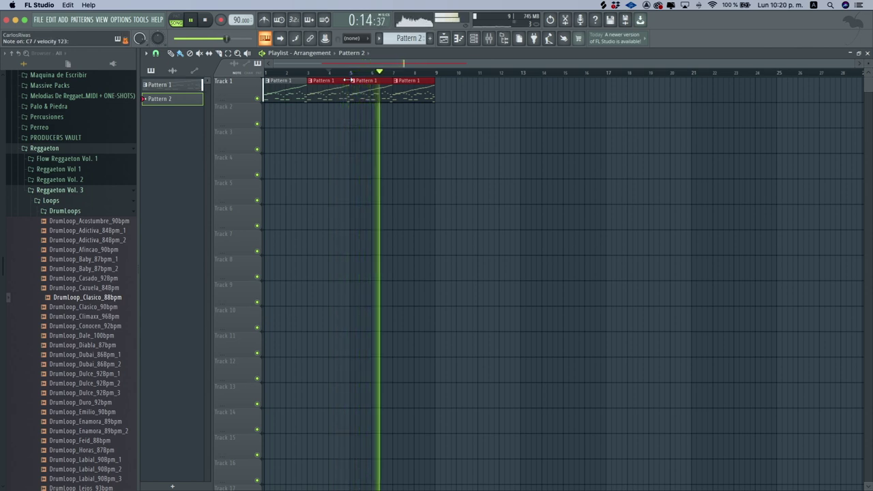
{"action": "key", "text": "space"}
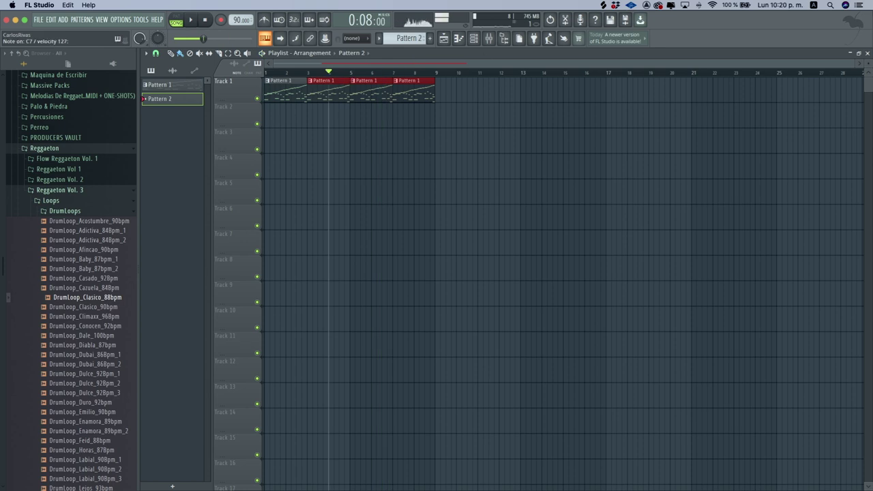
Step: Open the Nexus #2 plugin and inspect its detailed wrapper settings
{"action": "left_click", "coordinate": [867, 53]}
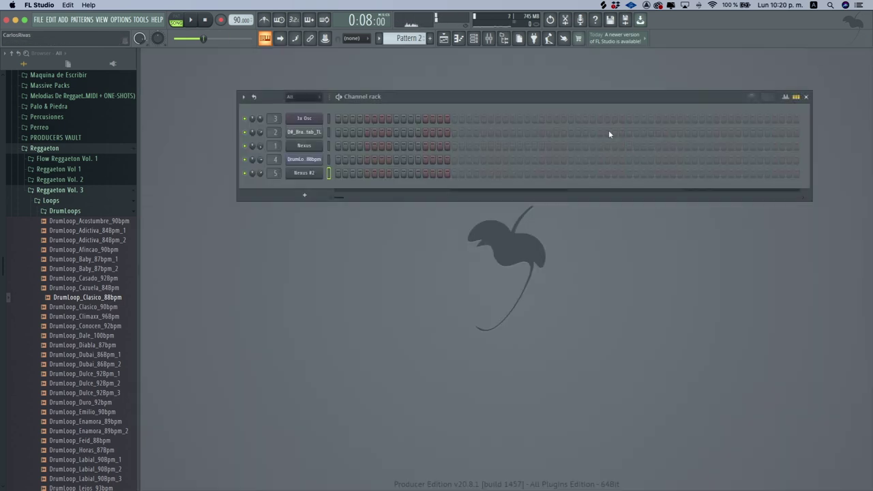
{"action": "left_click", "coordinate": [299, 173]}
{"action": "left_click", "coordinate": [43, 72]}
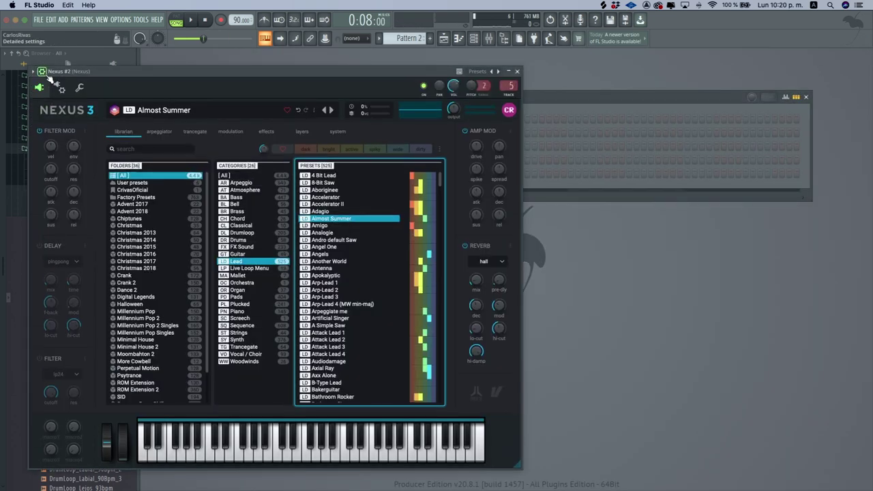
{"action": "left_click", "coordinate": [59, 87]}
{"action": "left_click", "coordinate": [43, 71]}
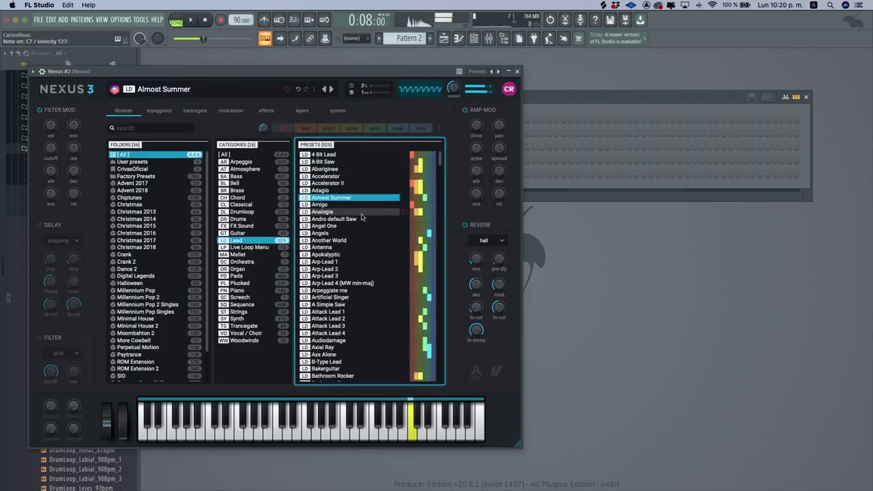
Step: Try out the Lead presets between Almost Summer and Apokalyptic in Nexus #2
{"action": "key", "text": "Down"}
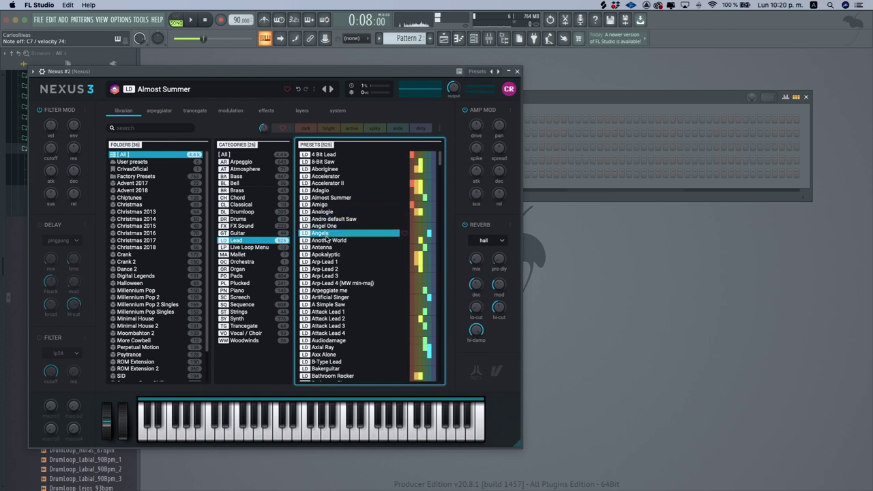
{"action": "key", "text": "Down"}
{"action": "key", "text": "Down"}
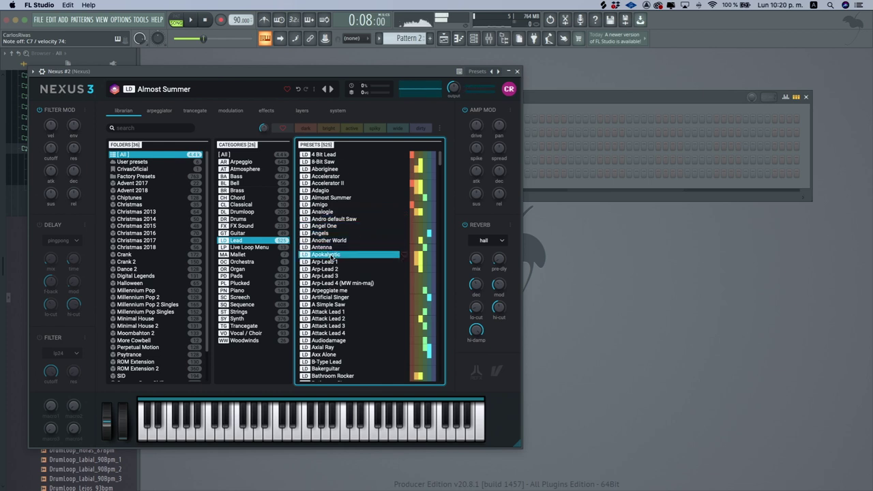
{"action": "key", "text": "Up"}
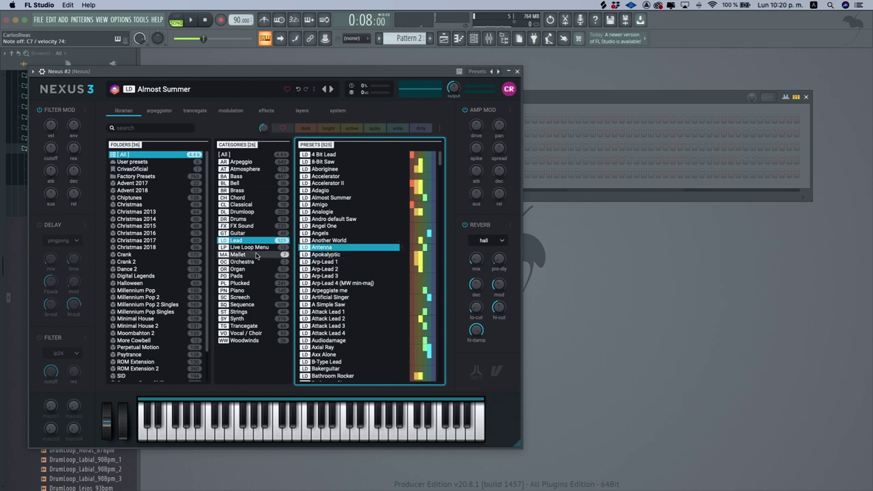
Step: Audition Plucked presets in Nexus #2 and load Bonny
{"action": "left_click", "coordinate": [240, 283]}
{"action": "left_click", "coordinate": [355, 233]}
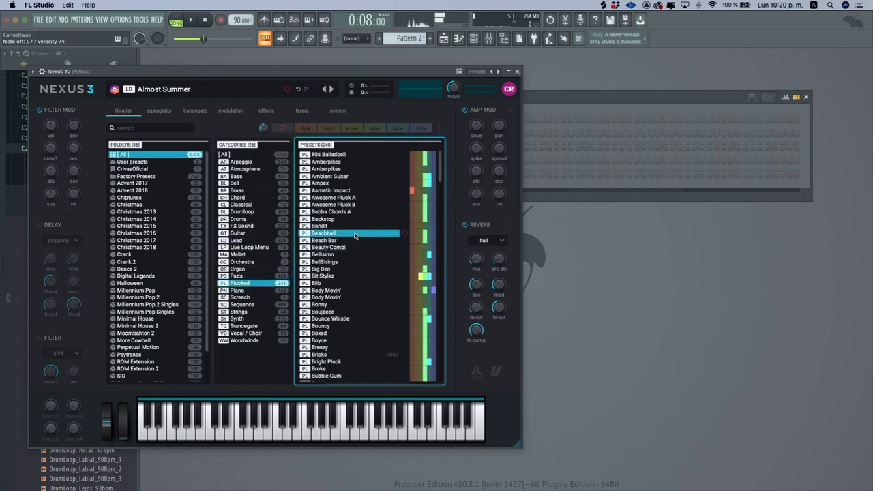
{"action": "left_click", "coordinate": [337, 249]}
{"action": "left_click", "coordinate": [337, 255]}
{"action": "left_click", "coordinate": [338, 262]}
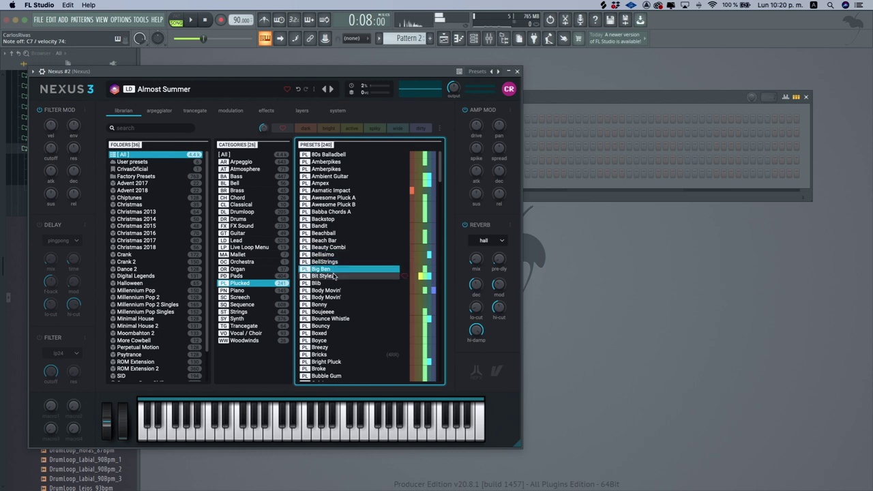
{"action": "left_click", "coordinate": [334, 283]}
{"action": "left_click", "coordinate": [336, 290]}
{"action": "left_click", "coordinate": [336, 298]}
{"action": "left_click", "coordinate": [338, 305]}
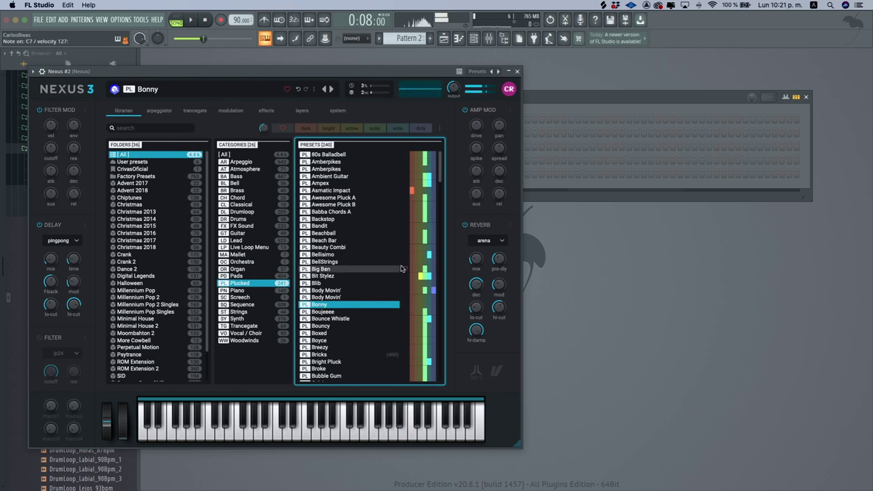
Step: Close Nexus #2 and record its plucked melody into Pattern 2 while the arrangement plays from bar 4
{"action": "left_click", "coordinate": [518, 71]}
{"action": "key", "text": "space"}
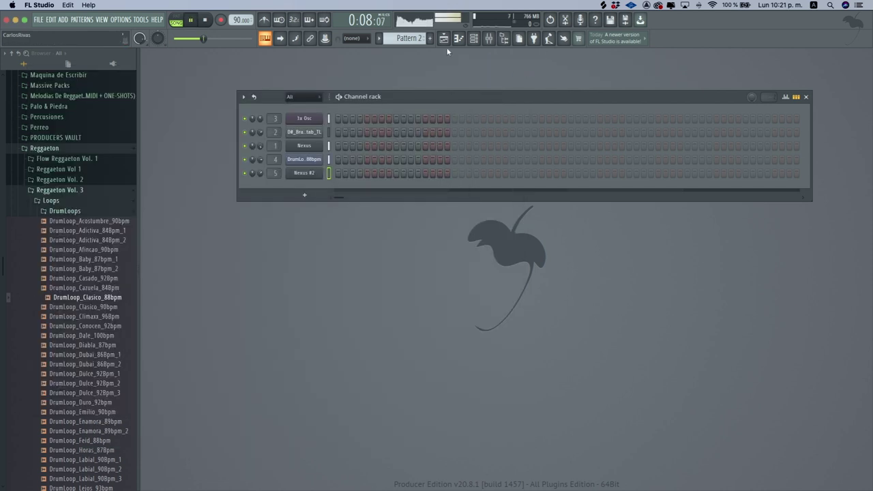
{"action": "left_click", "coordinate": [443, 39]}
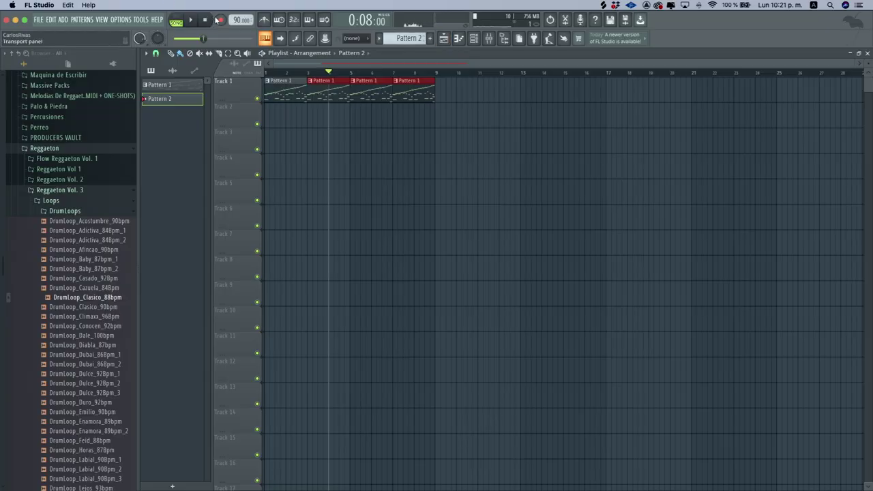
{"action": "key", "text": "space"}
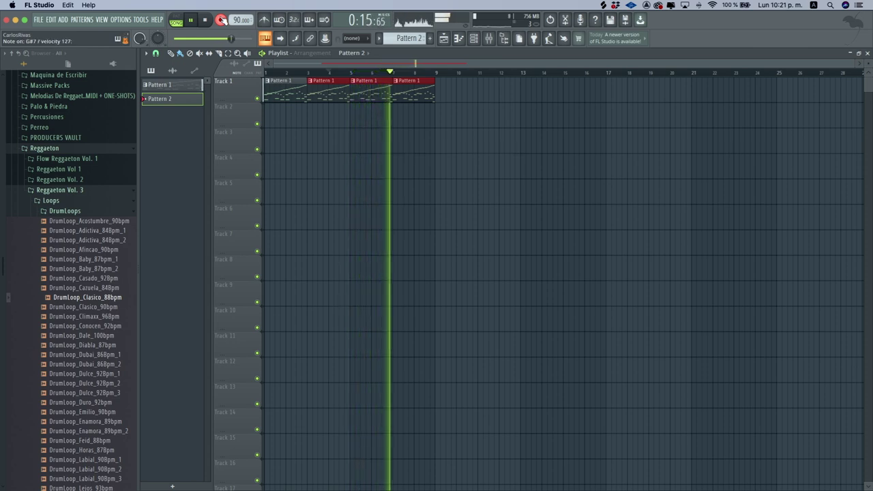
{"action": "key", "text": "space"}
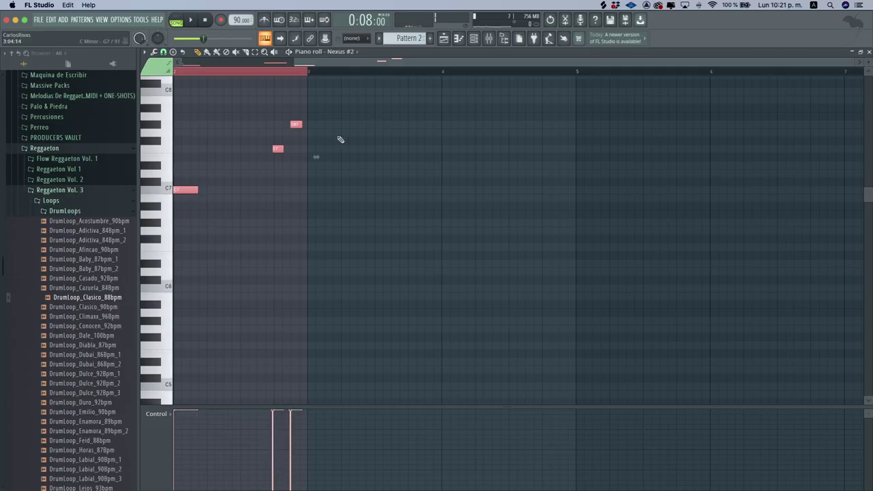
Step: Check the recorded Nexus #2 notes in the piano roll and place two Pattern 2 clips on Track 2, at bars 5 and 7
{"action": "scroll", "coordinate": [285, 141], "scroll_direction": "left", "scroll_amount": 3}
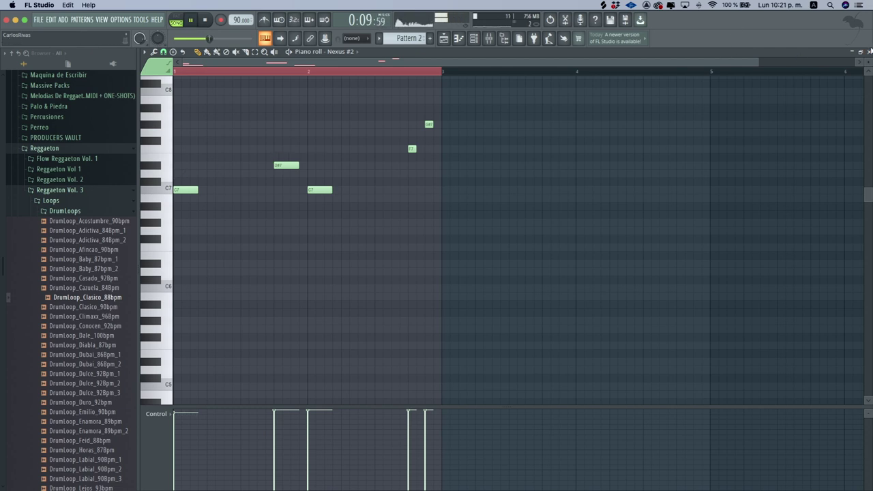
{"action": "key", "text": "F7"}
{"action": "key", "text": "F6"}
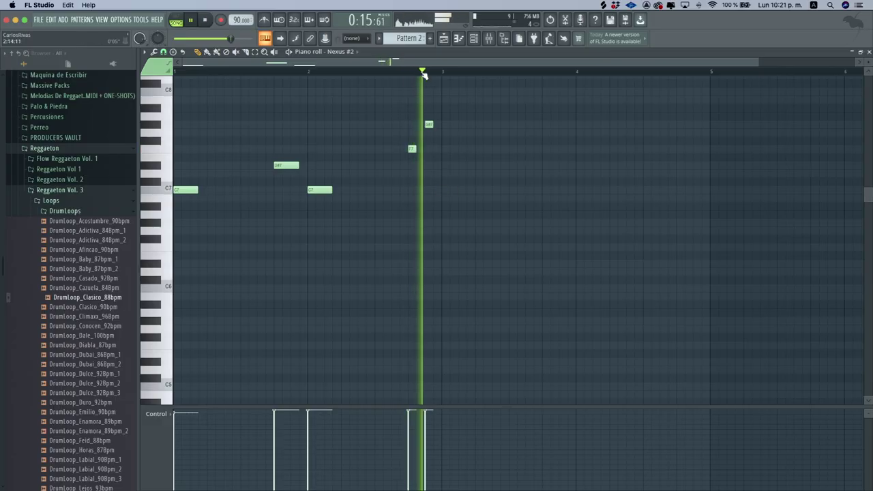
{"action": "key", "text": "F7"}
{"action": "left_click", "coordinate": [413, 109]}
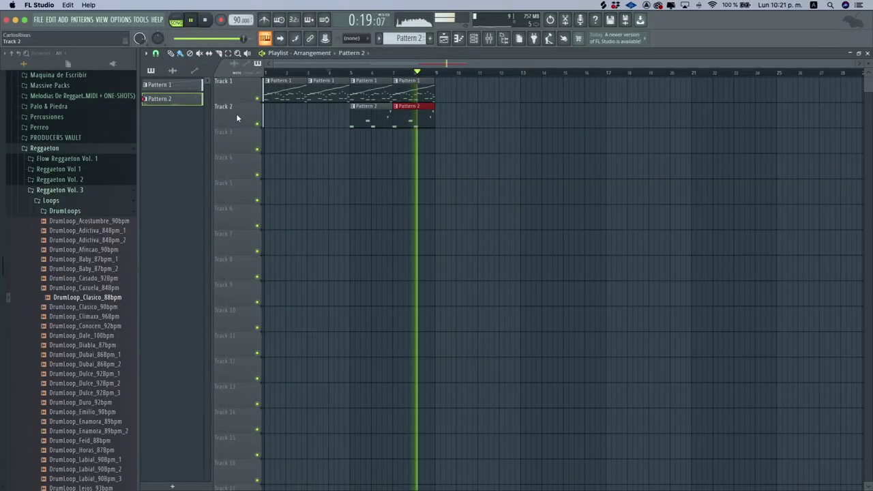
Step: Merge the Track 2 pattern clips into one and change the last two notes of its Nexus #2 melody to D#7 and G6
{"action": "right_click", "coordinate": [237, 106]}
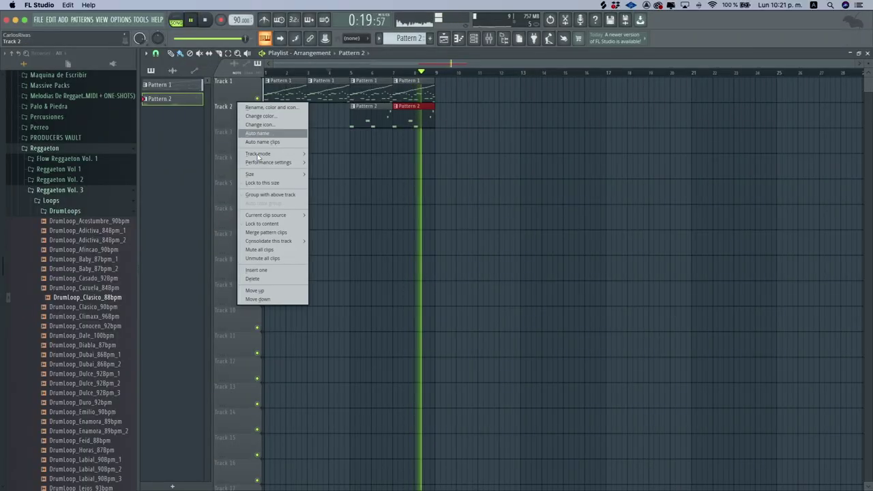
{"action": "left_click", "coordinate": [266, 232]}
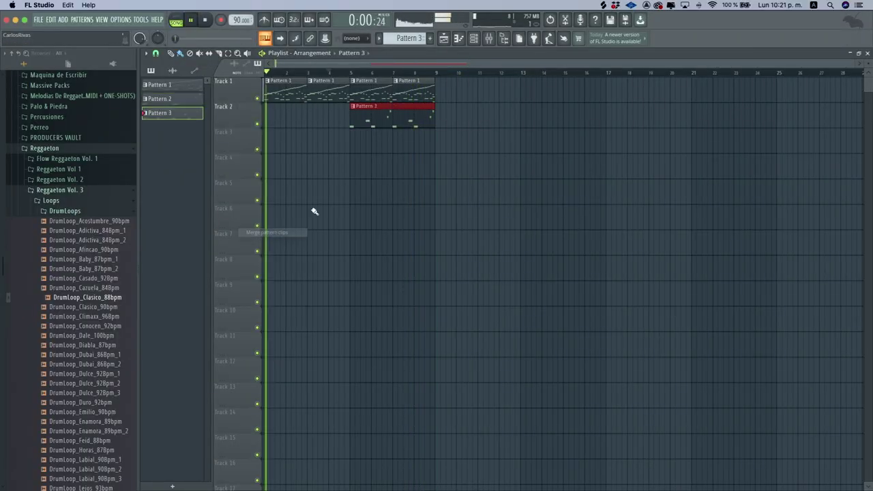
{"action": "double_click", "coordinate": [409, 117]}
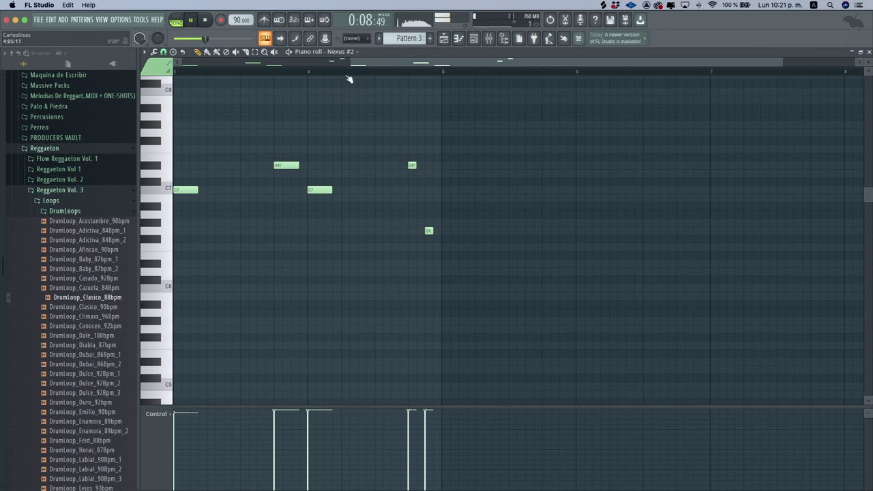
{"action": "left_click_drag", "start_coordinate": [349, 65], "coordinate": [193, 62]}
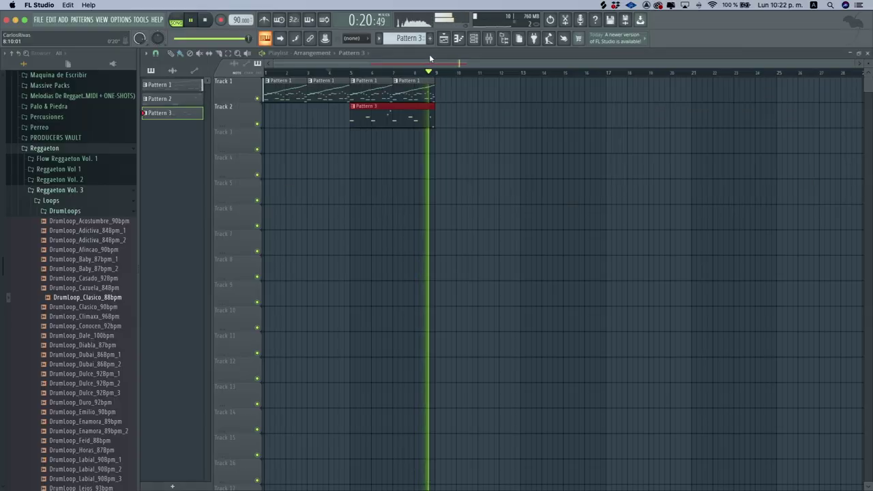
Step: Stop playback, delete the Pattern 1 clips from Track 1 and split Pattern 1 by channel
{"action": "key", "text": "space"}
{"action": "key", "text": "Delete"}
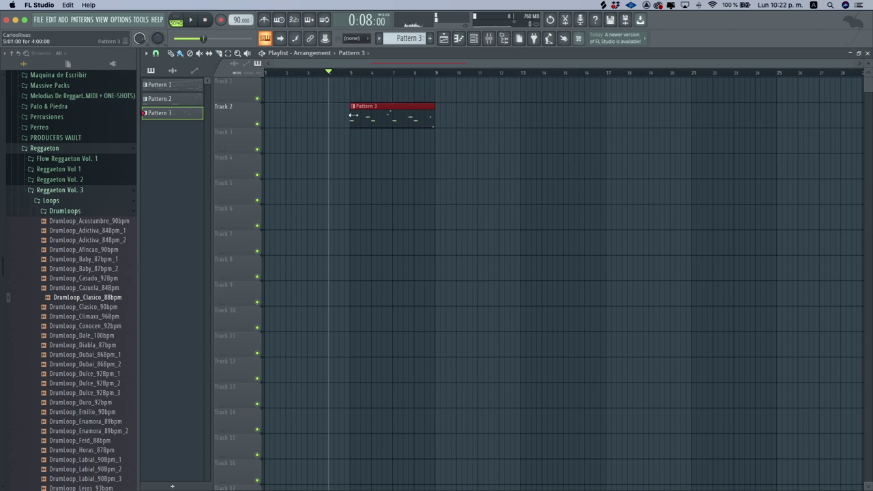
{"action": "right_click", "coordinate": [173, 85]}
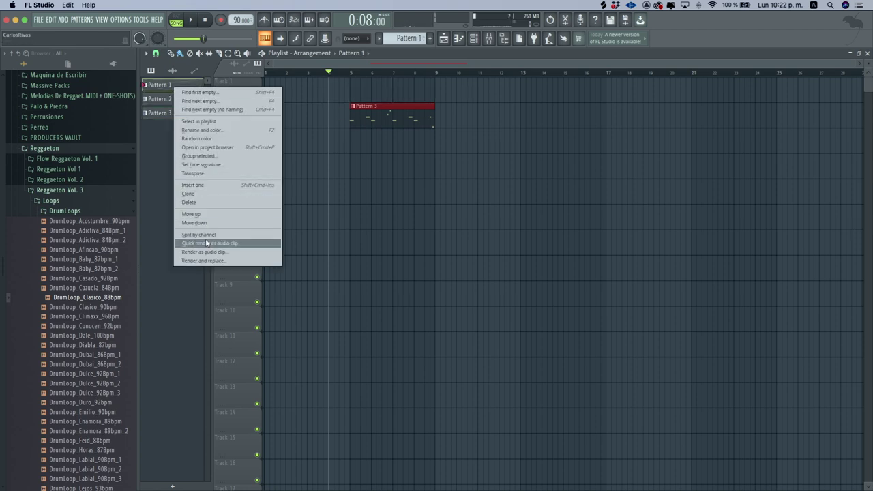
{"action": "left_click", "coordinate": [207, 235]}
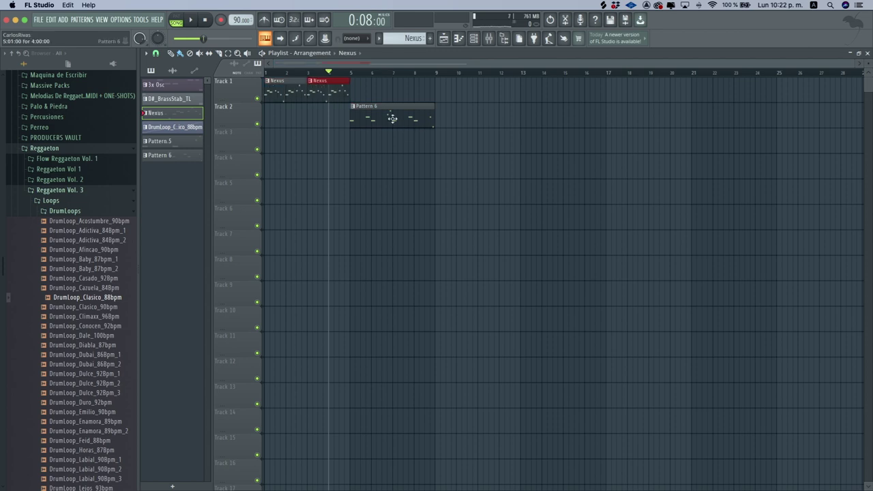
Step: Move the Pattern 6 clip to bar 9 on Track 2 and repeat the Nexus clips on Track 1 up to bar 13
{"action": "left_click_drag", "start_coordinate": [393, 119], "coordinate": [457, 121]}
{"action": "left_click_drag", "start_coordinate": [343, 127], "coordinate": [451, 80]}
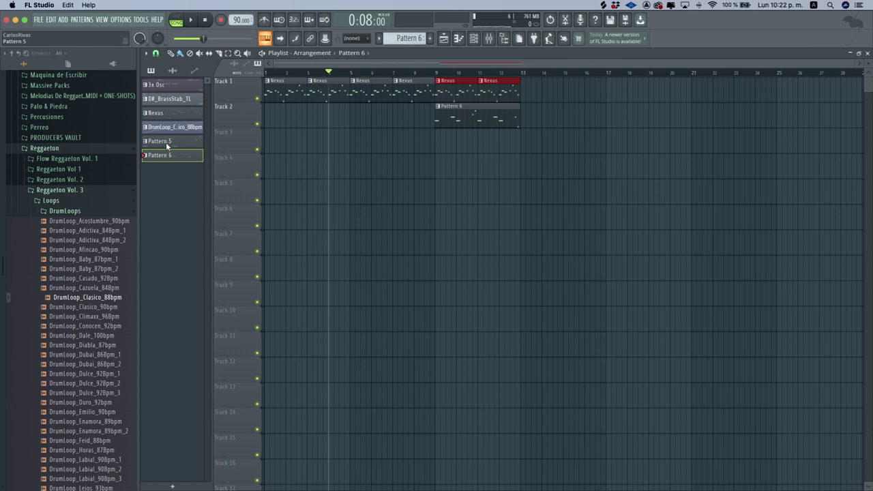
Step: Place D#_BrassStab_TL clips on Track 2 at bars 1, 3, 5 and 7 and move the Pattern 6 clip to Track 3, bar 5
{"action": "left_click", "coordinate": [177, 101]}
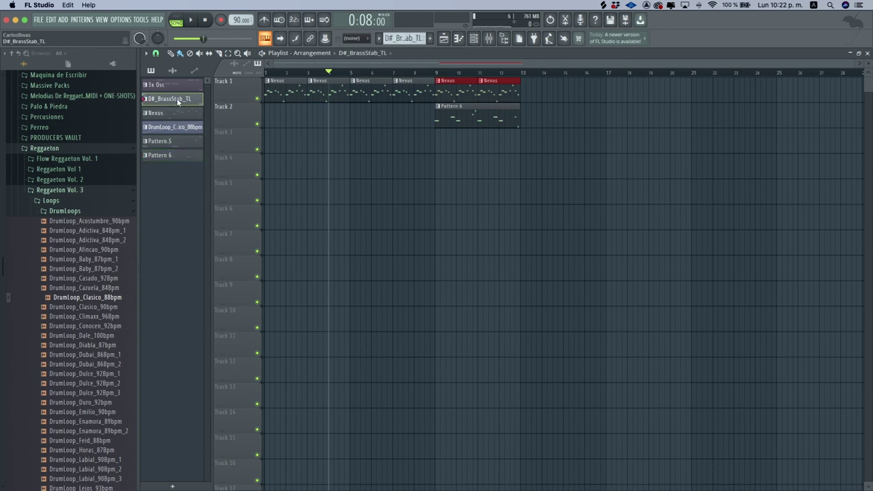
{"action": "left_click", "coordinate": [290, 118]}
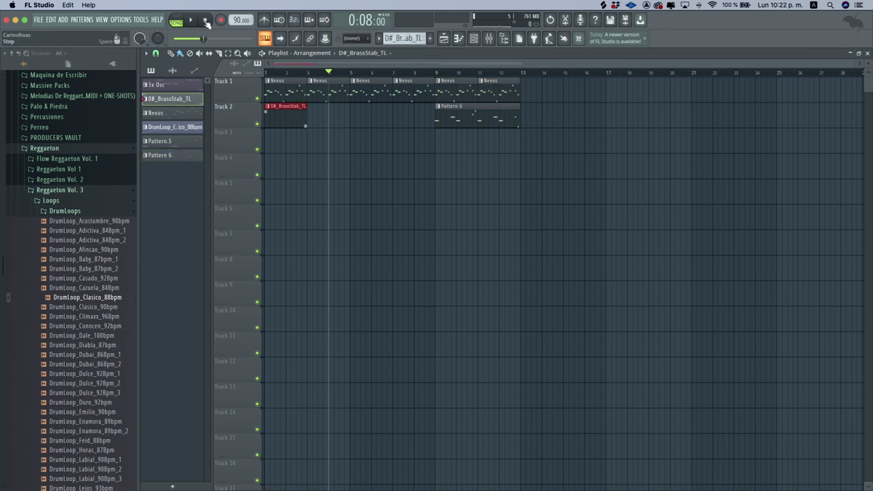
{"action": "left_click", "coordinate": [321, 118]}
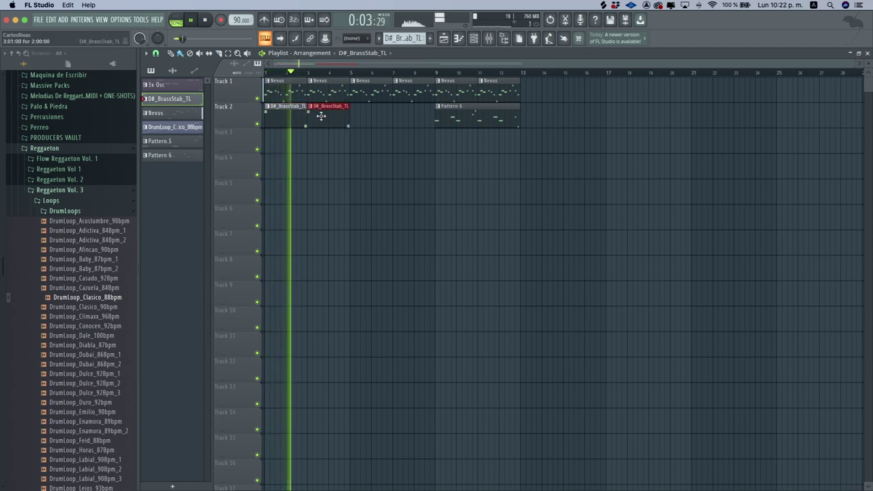
{"action": "left_click", "coordinate": [362, 118]}
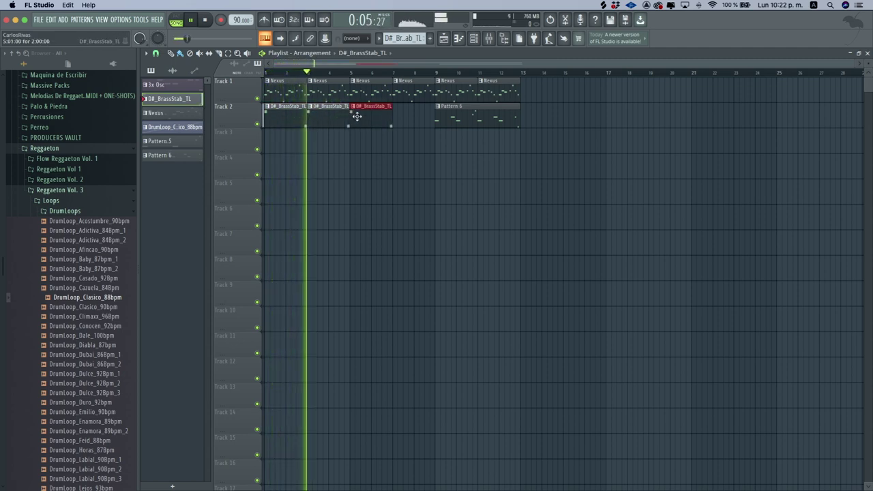
{"action": "left_click", "coordinate": [396, 123]}
{"action": "left_click_drag", "start_coordinate": [460, 122], "coordinate": [389, 153]}
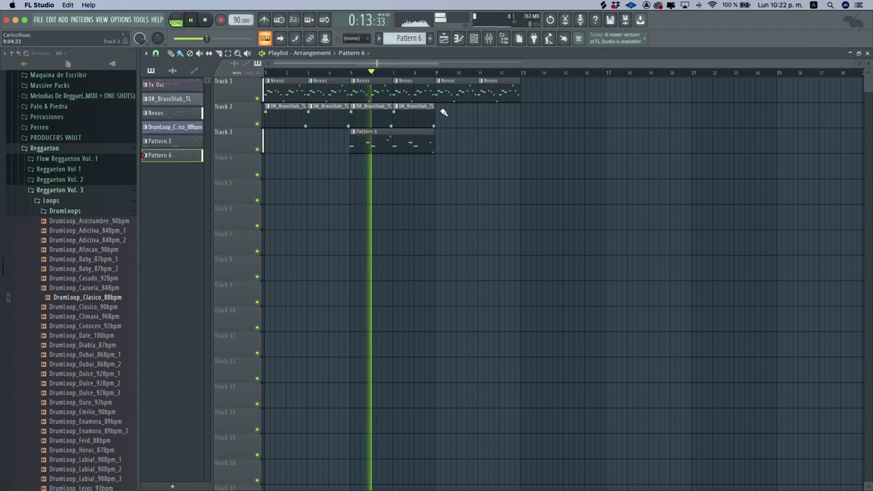
Step: Trim the Nexus and D#_BrassStab_TL clips shortly before bar 9 and cut a short gap into the Pattern 6 clip there
{"action": "scroll", "coordinate": [443, 112], "scroll_direction": "up", "scroll_amount": 3}
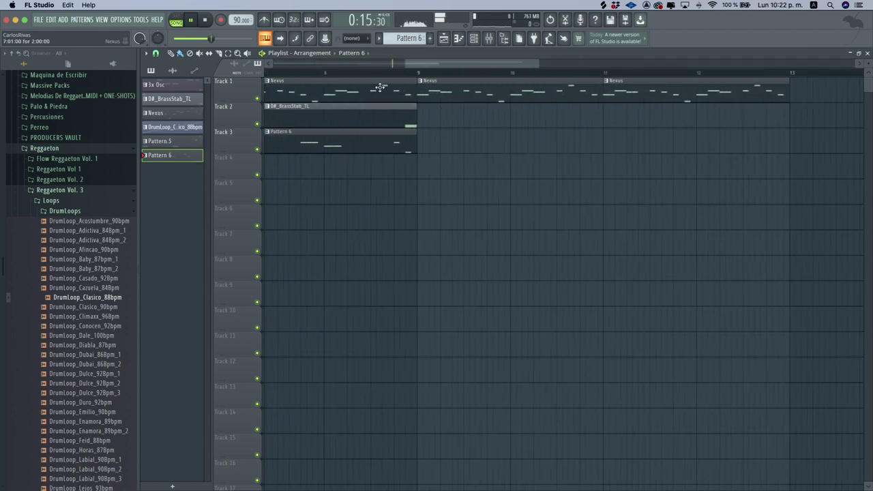
{"action": "key", "text": "c"}
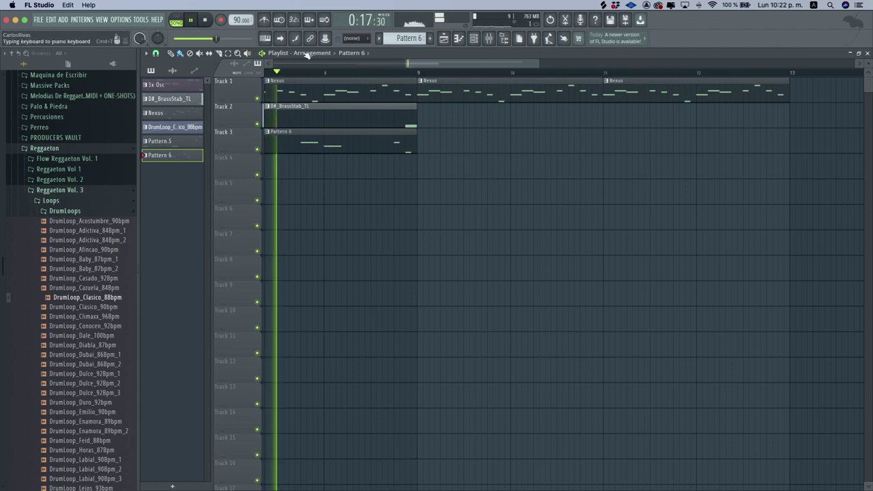
{"action": "left_click_drag", "start_coordinate": [379, 85], "coordinate": [390, 133]}
{"action": "key", "text": "space"}
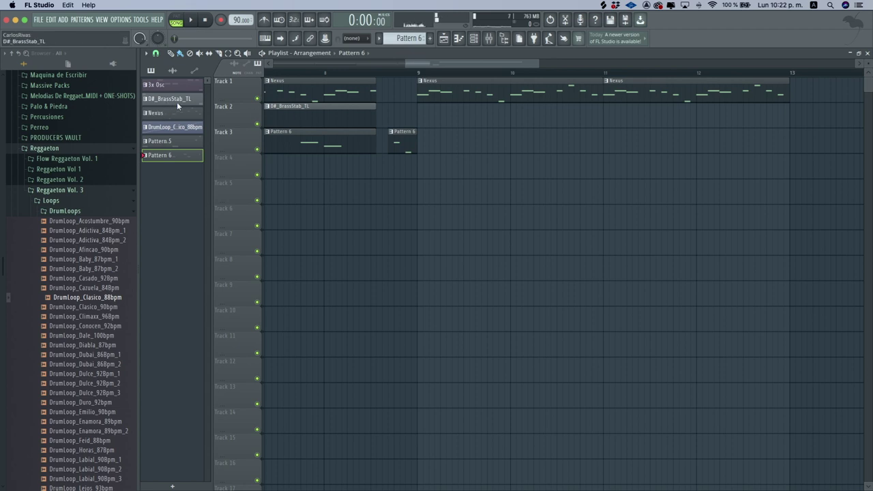
Step: Replace the Nexus clips from bar 9 to bar 13 on Track 1 with all six patterns stacked on Tracks 1 to 6
{"action": "right_click", "coordinate": [563, 84]}
{"action": "left_click_drag", "start_coordinate": [168, 91], "coordinate": [419, 94]}
{"action": "left_click_drag", "start_coordinate": [632, 205], "coordinate": [636, 85]}
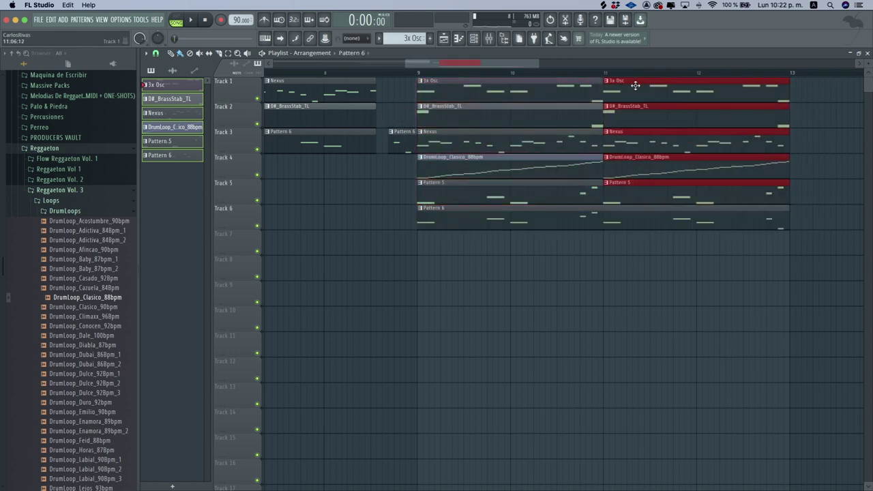
Step: Place DrumLoop_Clasico_88bpm clips on Track 4 ahead of bar 9 and cut them down to short slices as a fill
{"action": "left_click", "coordinate": [470, 160]}
{"action": "left_click_drag", "start_coordinate": [358, 290], "coordinate": [320, 157]}
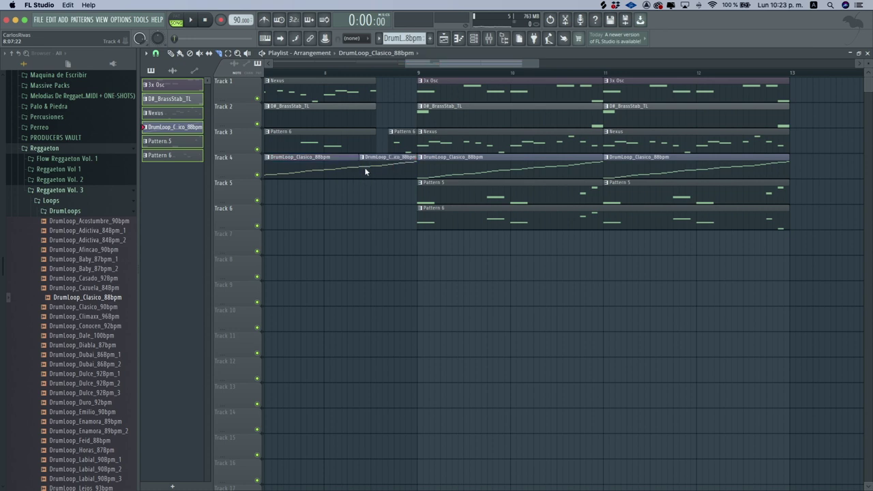
{"action": "right_click", "coordinate": [352, 169]}
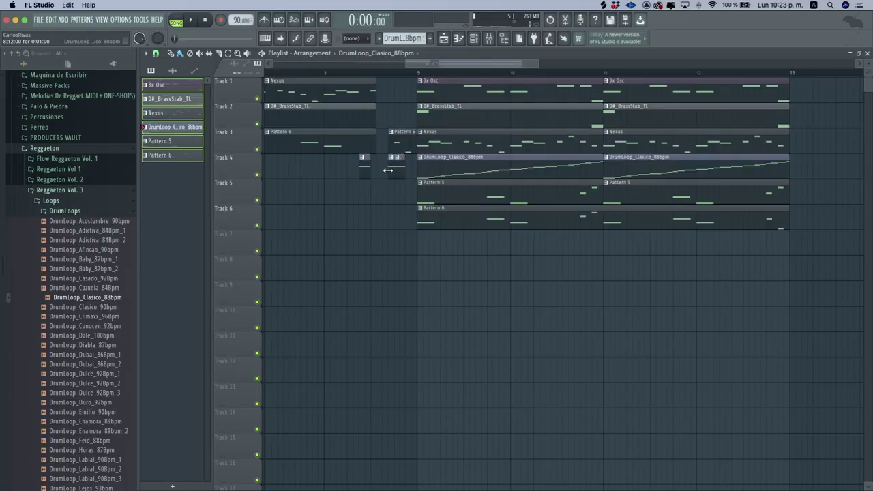
Step: Lower the Nexus track on mixer insert 5 to 47% volume and play the arrangement from the start
{"action": "left_click", "coordinate": [303, 72]}
{"action": "key", "text": "space"}
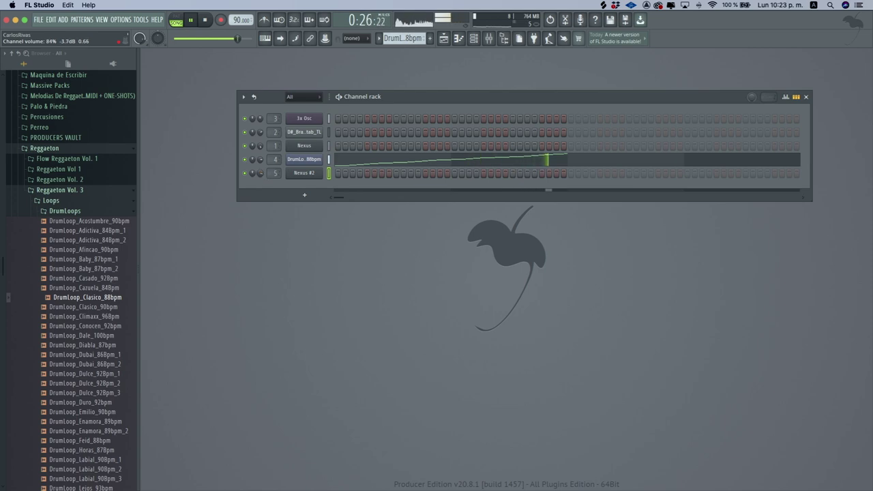
{"action": "left_click", "coordinate": [490, 39]}
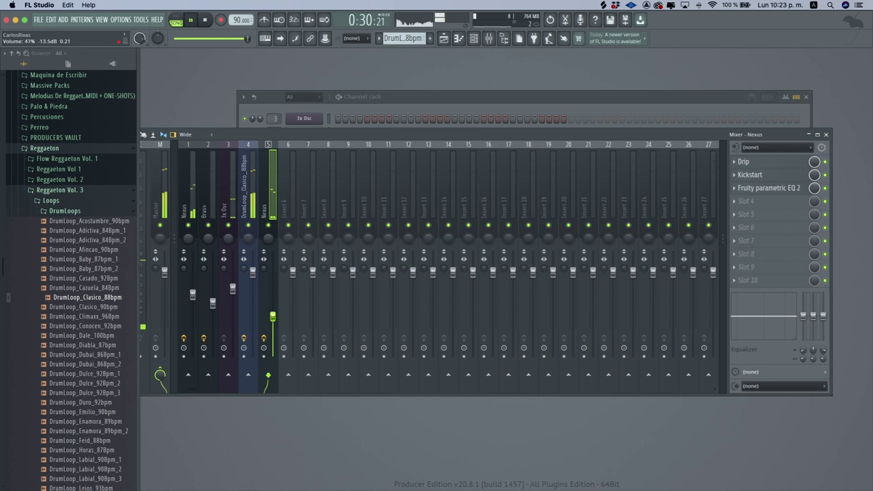
{"action": "left_click", "coordinate": [826, 135]}
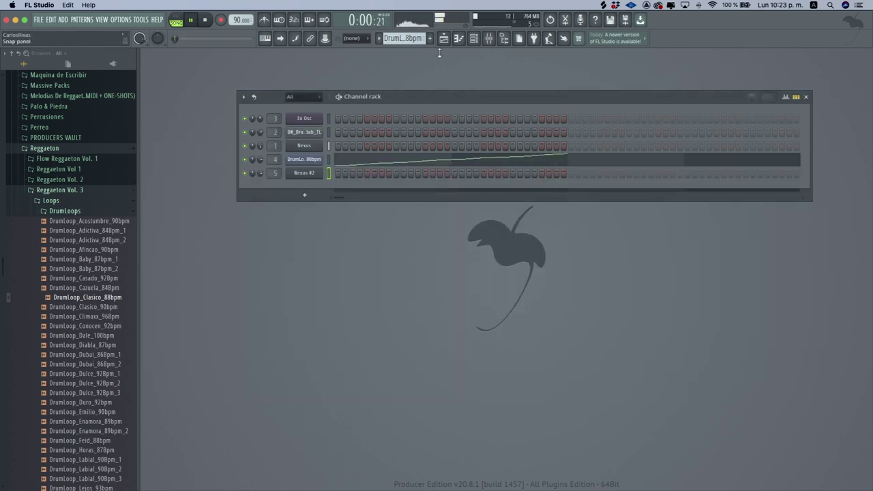
{"action": "left_click", "coordinate": [444, 39]}
{"action": "left_click_drag", "start_coordinate": [535, 63], "coordinate": [6, 64]}
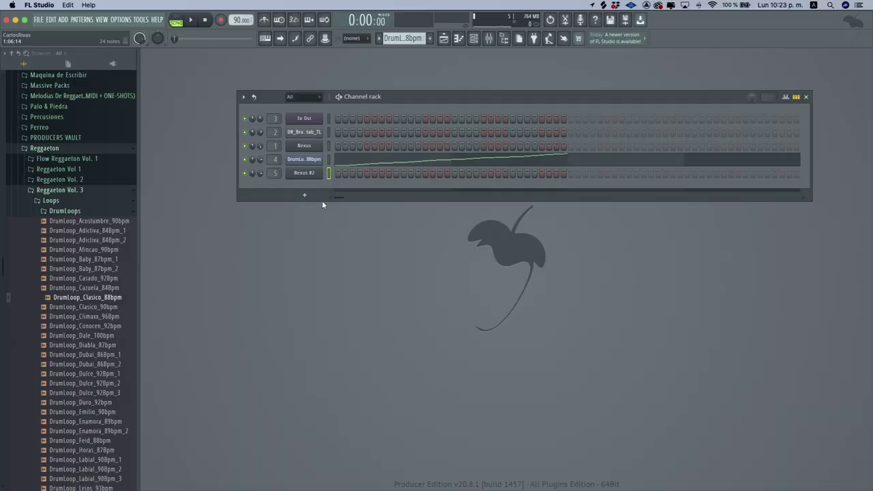
Step: Add a Melody Sauce instrument channel to the channel rack
{"action": "left_click", "coordinate": [290, 195]}
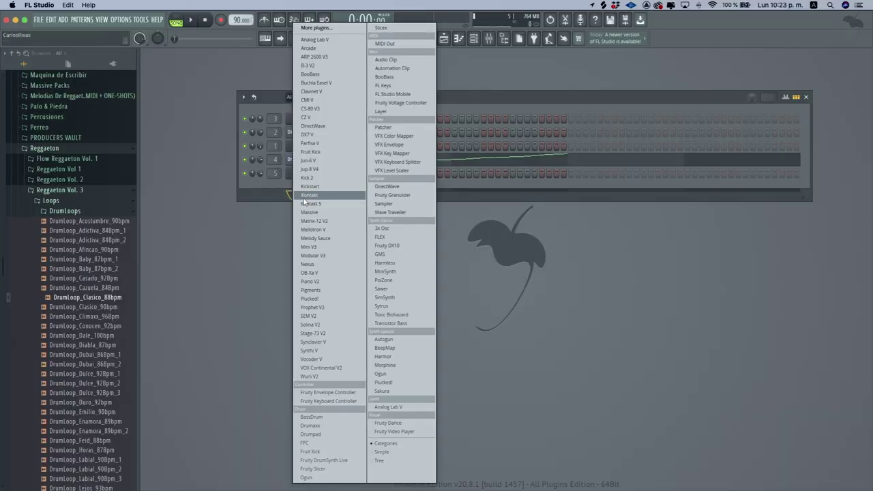
{"action": "left_click", "coordinate": [324, 239]}
{"action": "left_click_drag", "start_coordinate": [318, 89], "coordinate": [466, 99]}
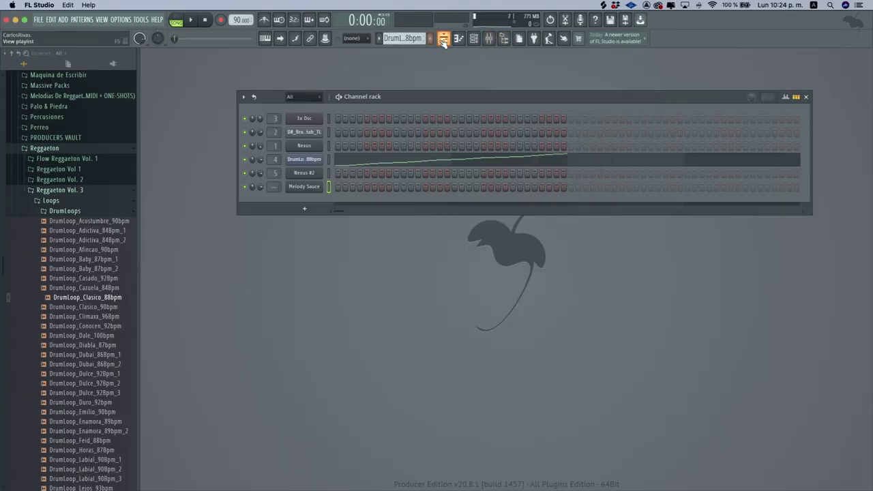
Step: Return to the playlist and check the project info for the total working time
{"action": "left_click", "coordinate": [444, 40]}
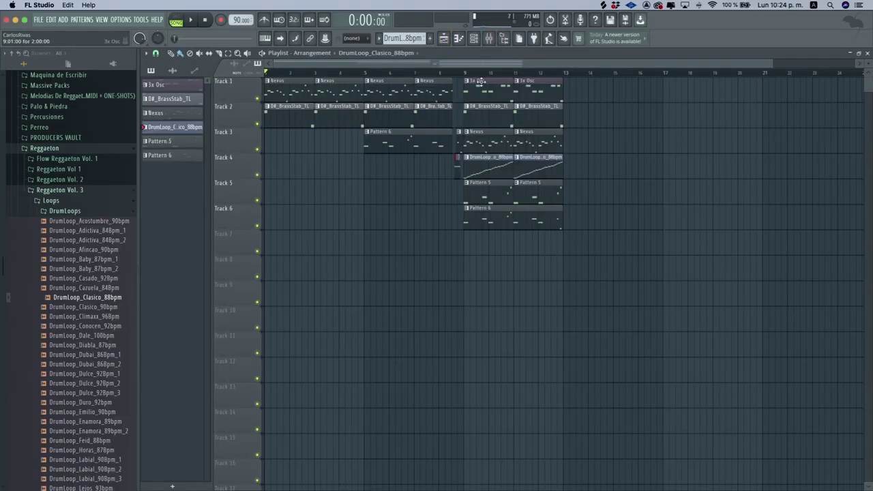
{"action": "left_click", "coordinate": [121, 19]}
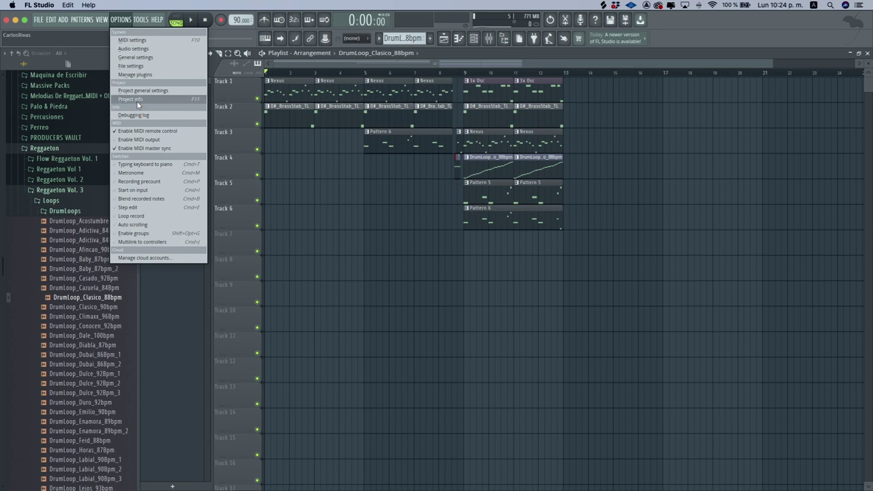
{"action": "left_click", "coordinate": [137, 101]}
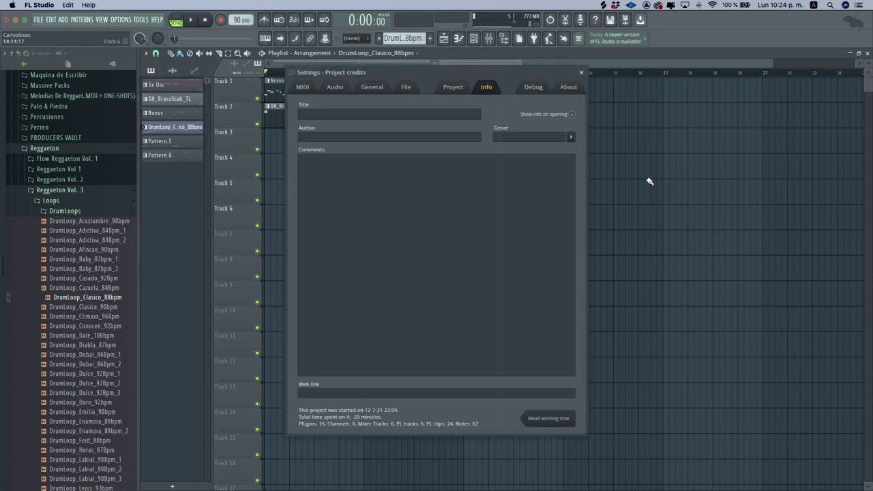
{"action": "left_click", "coordinate": [582, 72]}
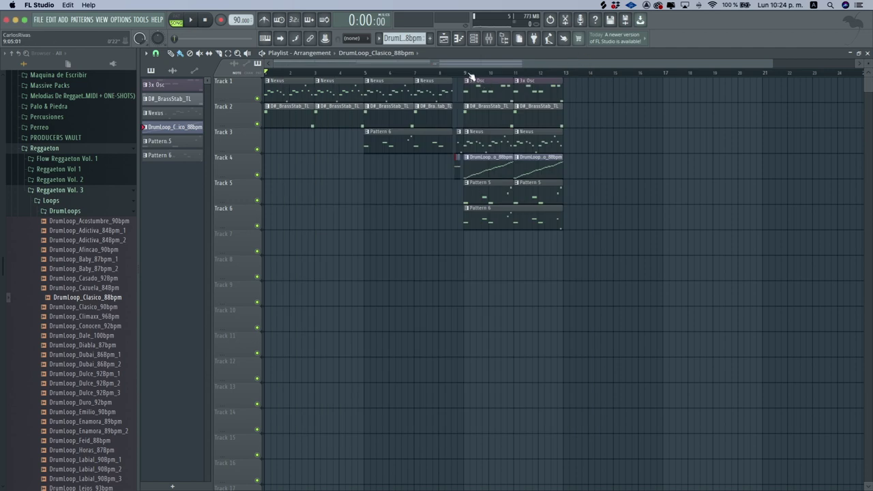